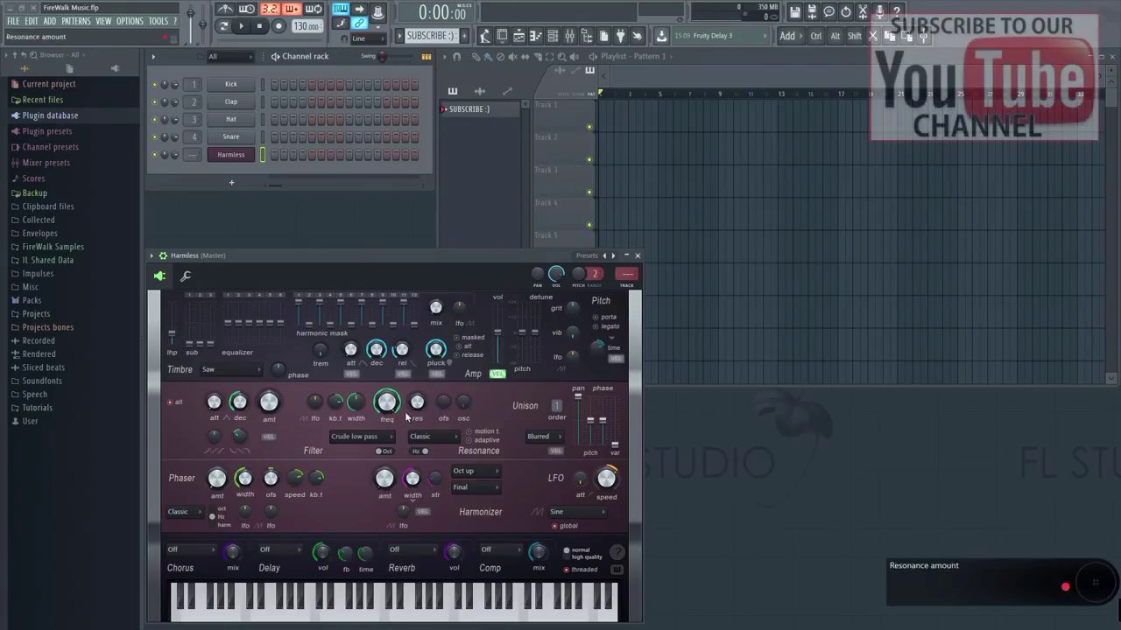
Drag the Harmless Filter freq knob up slightly to show the cutoff control
left_click_drag(386, 401, 386, 372)
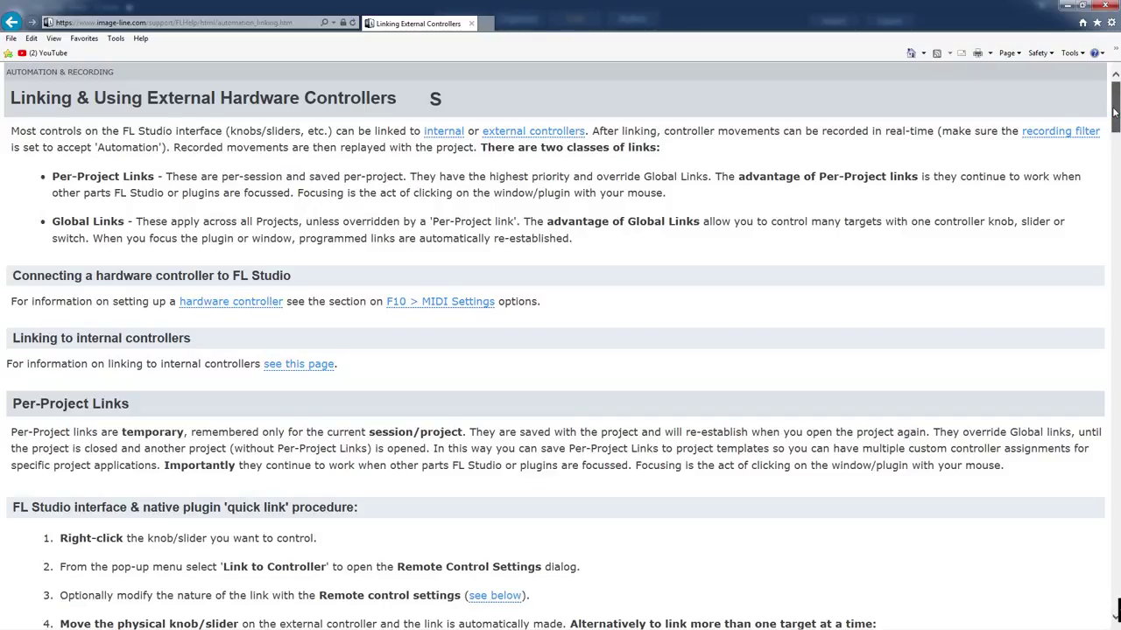
Scroll down the help page through the Per-Project and quick link sections
scroll(1113, 112, "down", 7)
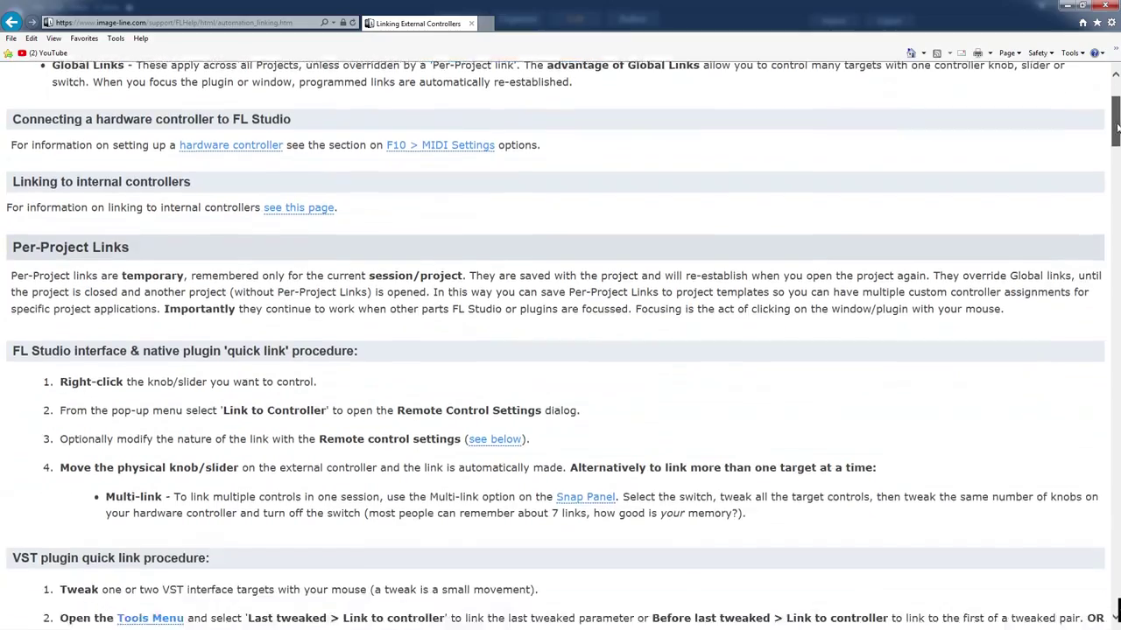
scroll(560, 350, "down", 20)
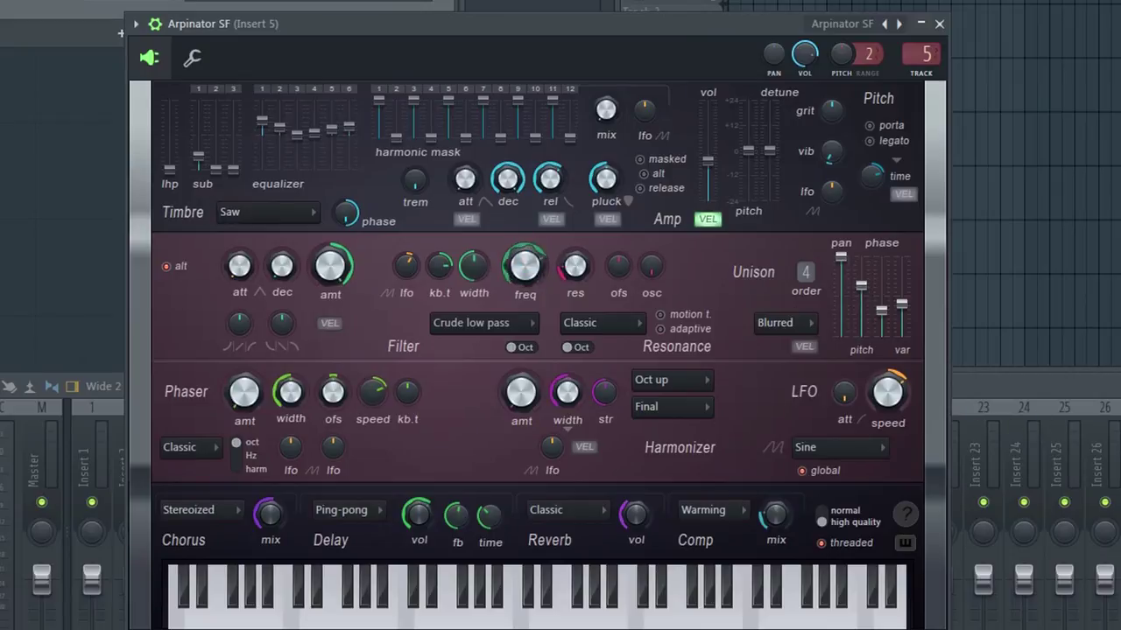
Use Link to controller on the Arpinator SF Filter freq knob
right_click(527, 270)
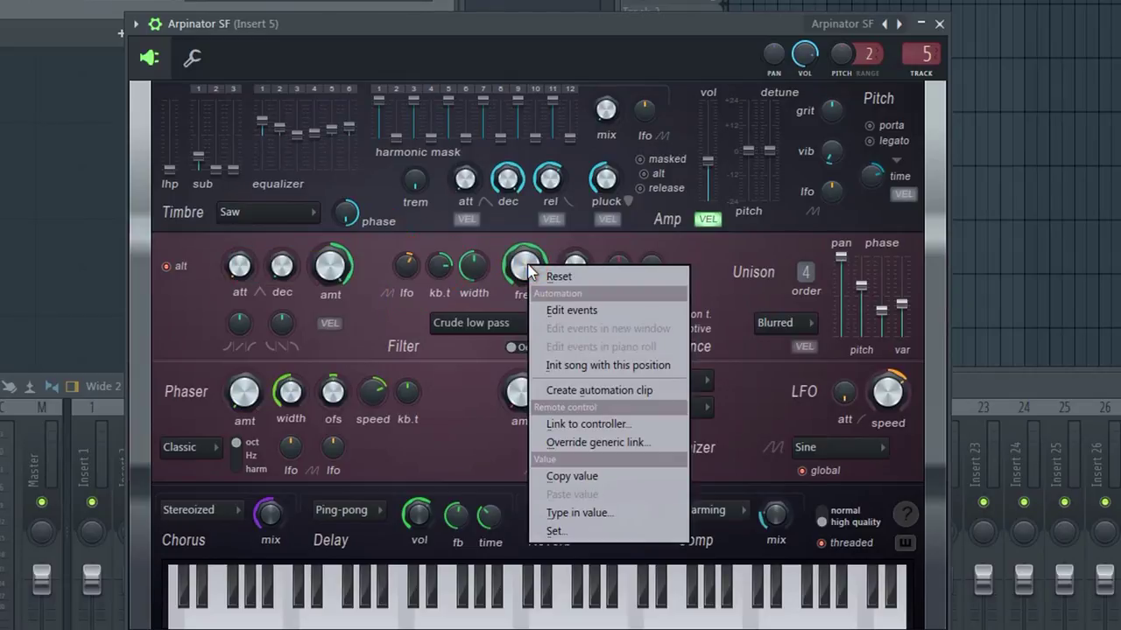
left_click(629, 428)
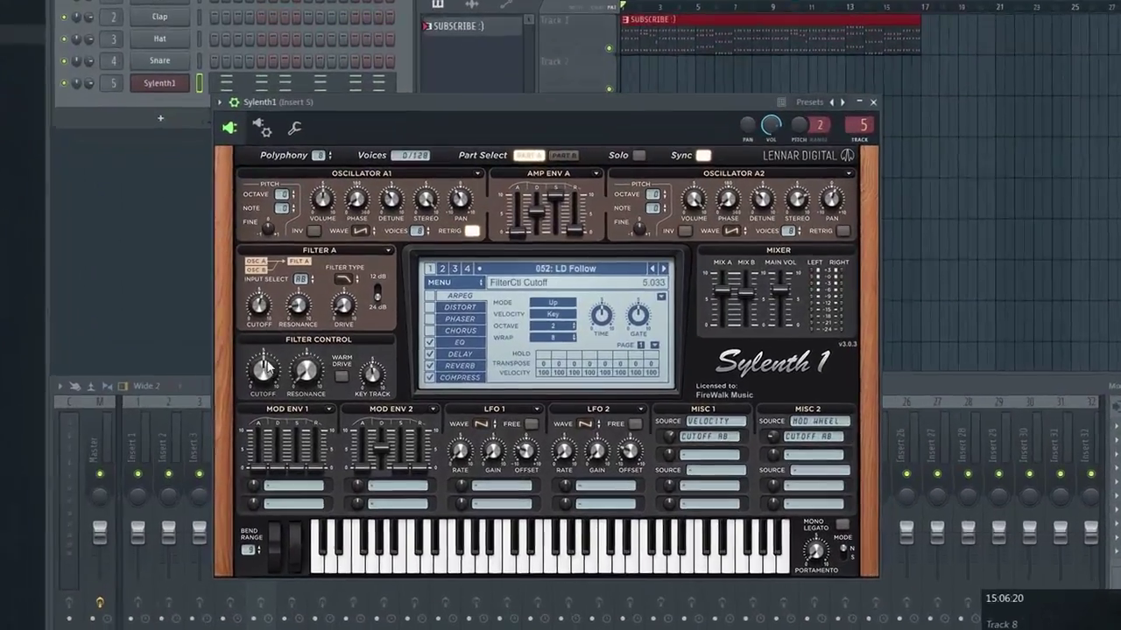
Tweak Sylenth1's Cutoff knob, then link it via Tools > Last tweaked > Link to controller
right_click(312, 386)
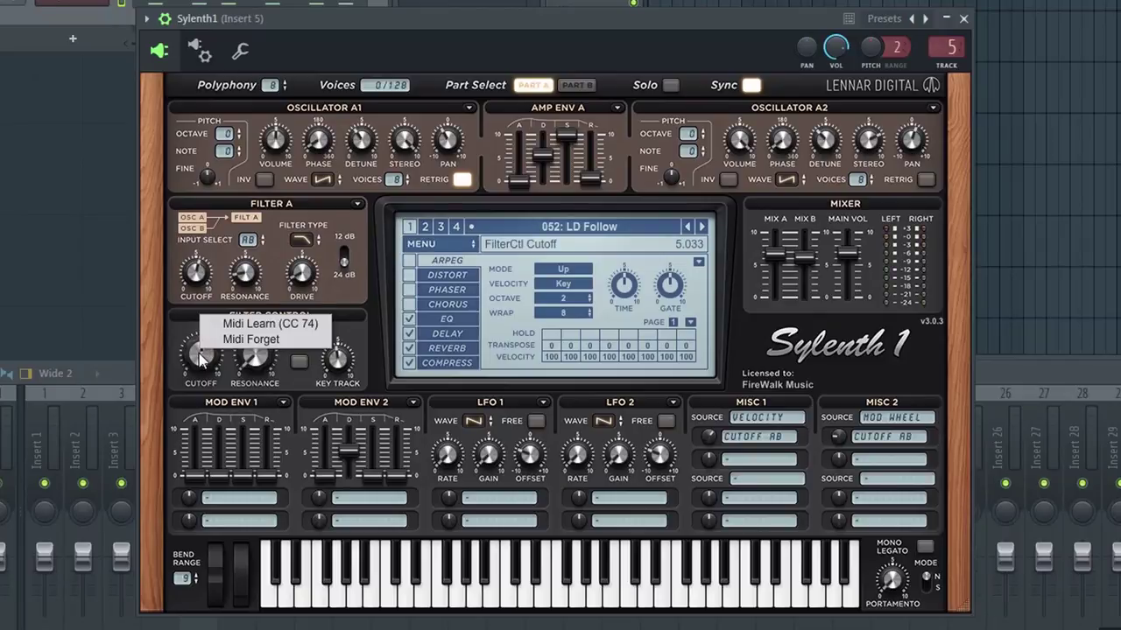
left_click(201, 358)
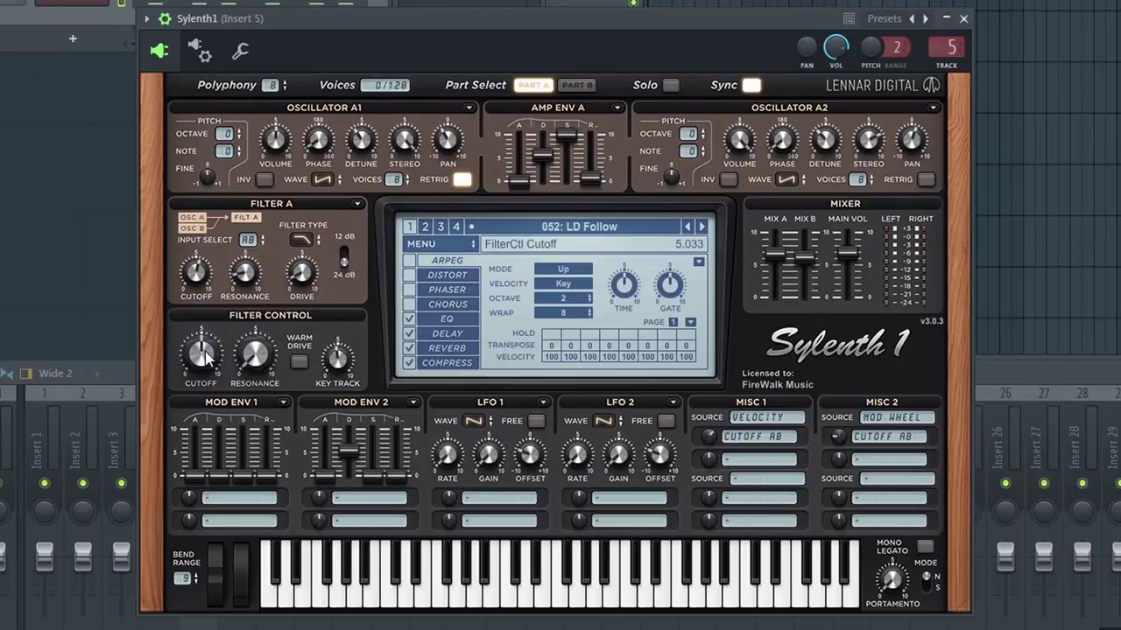
left_click_drag(203, 355, 204, 388)
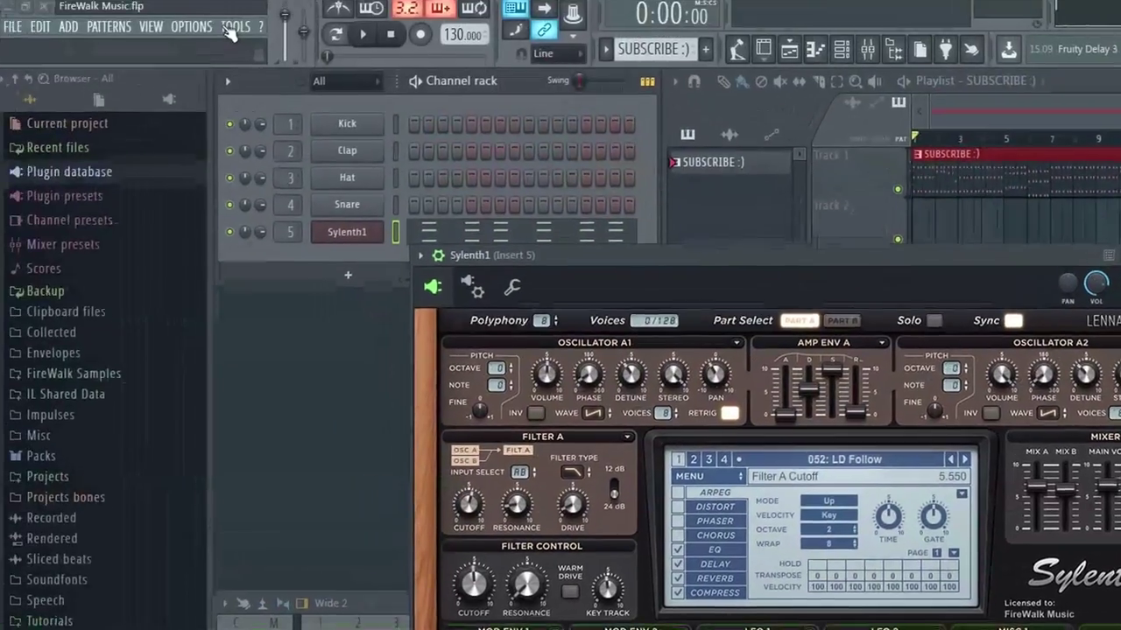
left_click(235, 33)
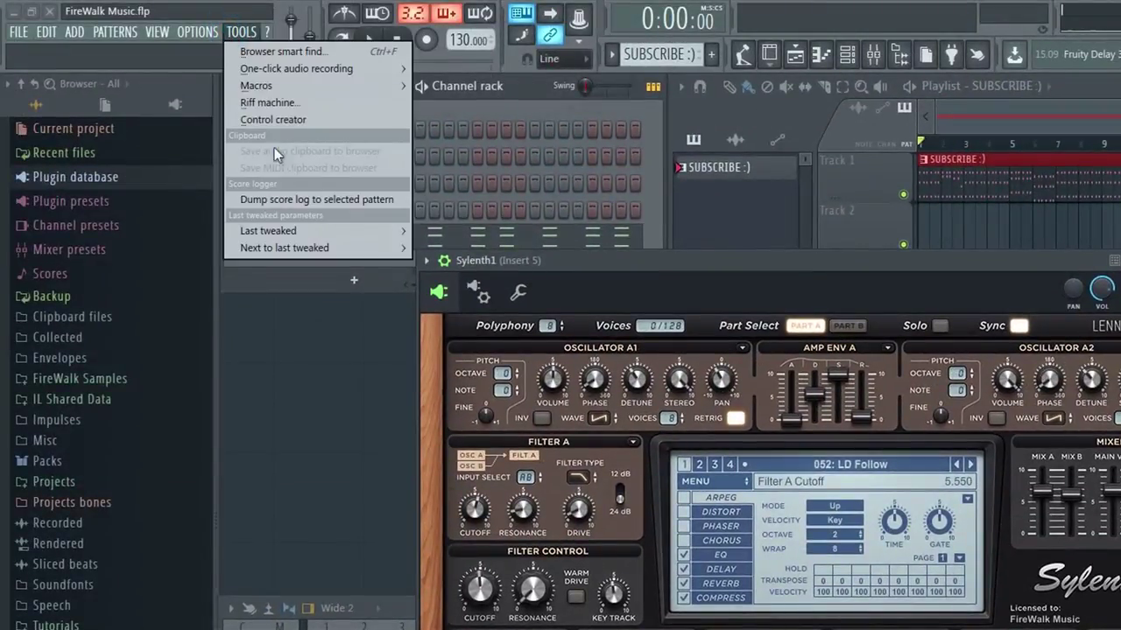
mouse_move(313, 237)
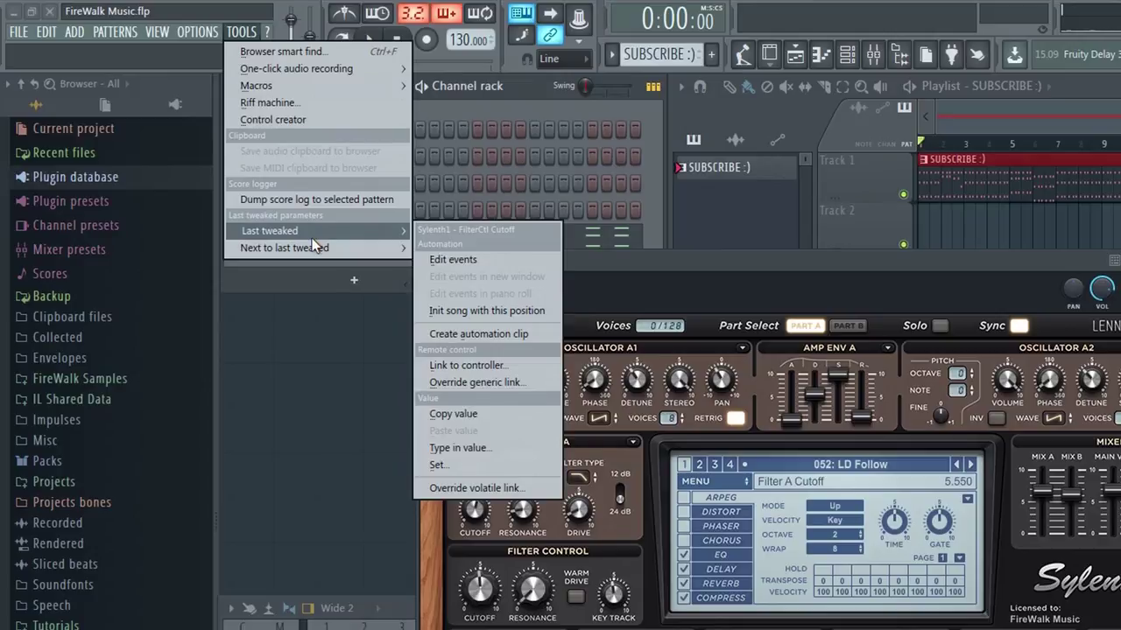
left_click(511, 362)
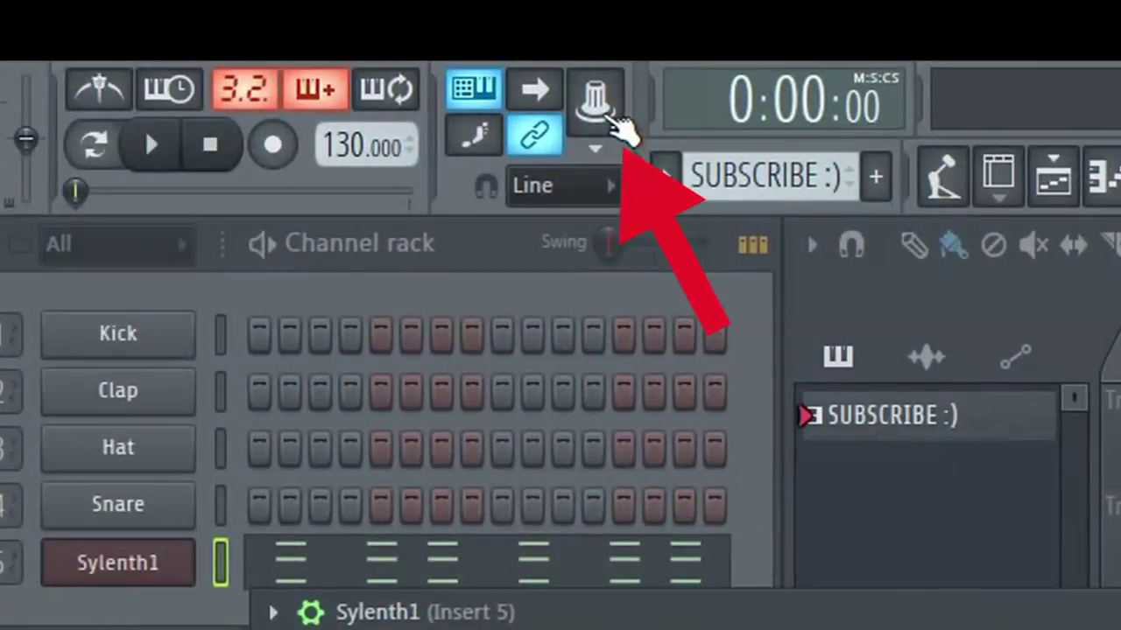
Turn on Multilink, tweak Resonance, and override its generic link from the Multilink menu
left_click(377, 10)
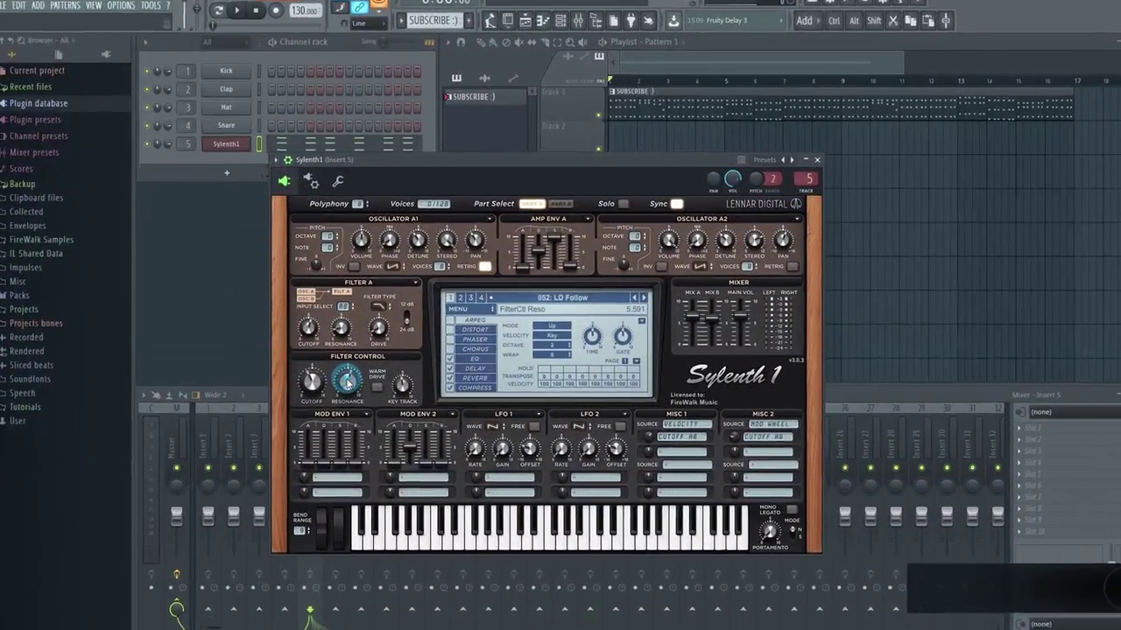
left_click_drag(351, 404, 348, 388)
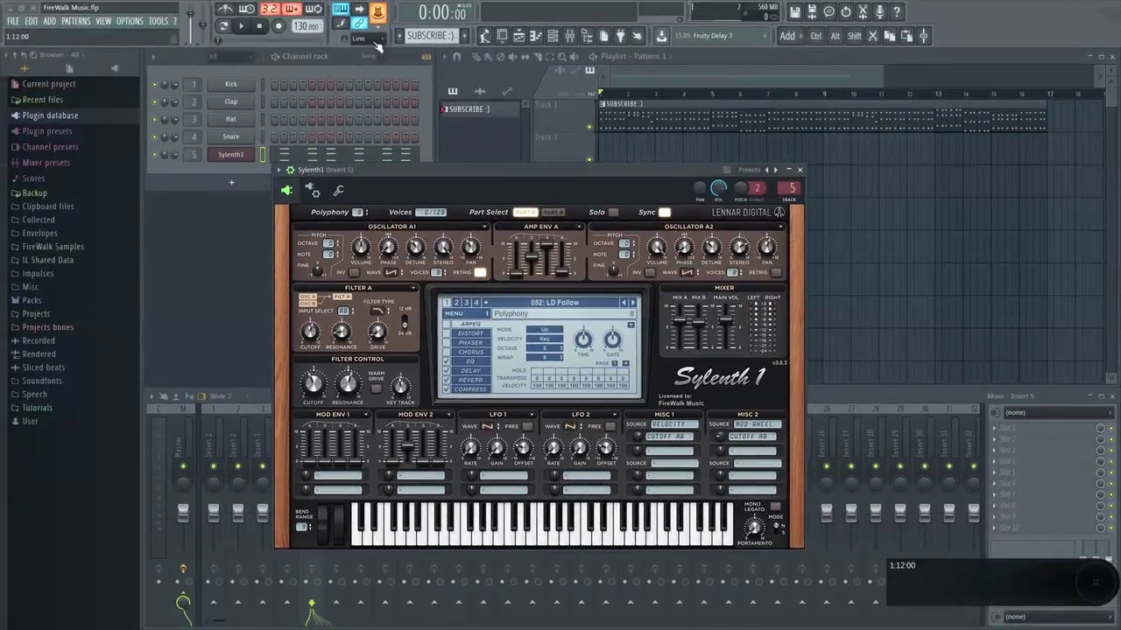
left_click(382, 17)
right_click(380, 16)
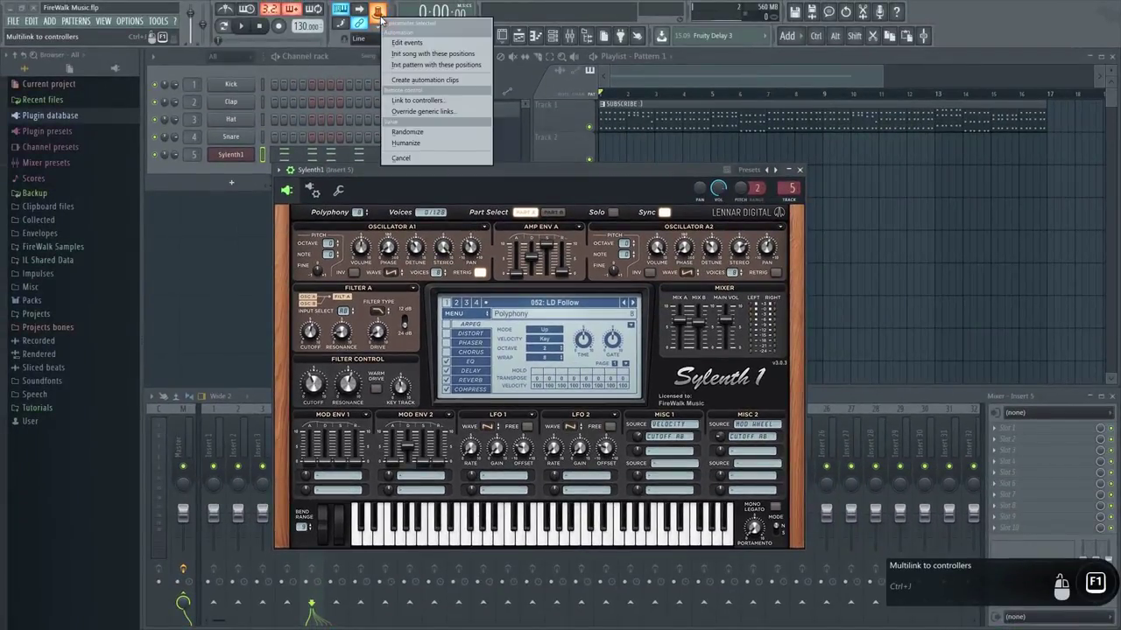
left_click(433, 112)
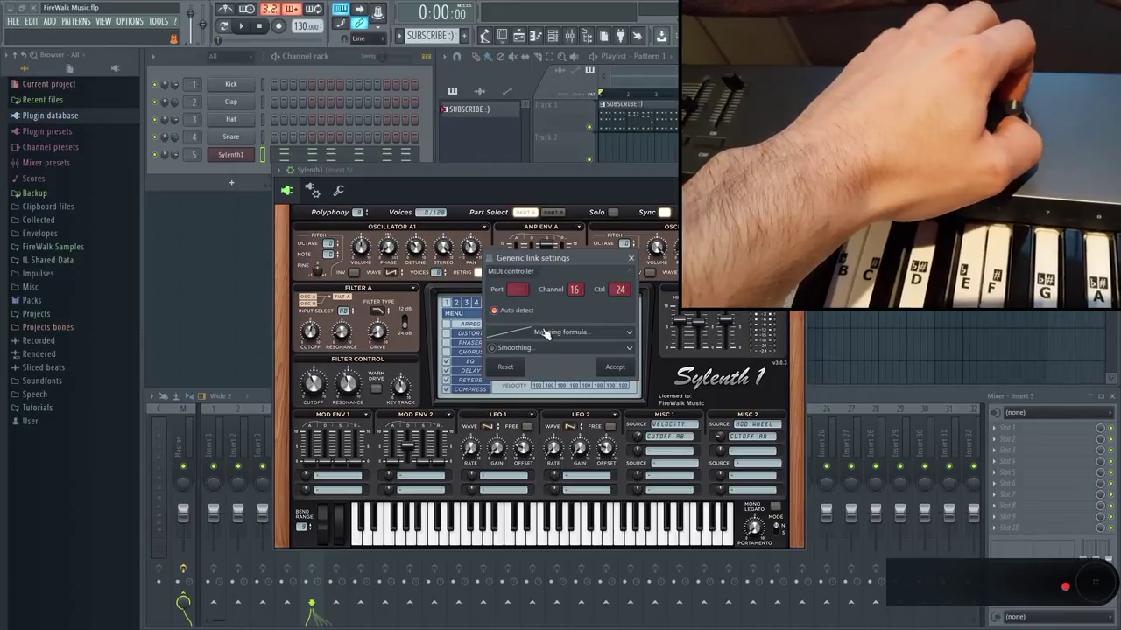
Accept the Channel 16, Ctrl 24 link, then exit without saving FireWalk Music.flp
left_click(617, 368)
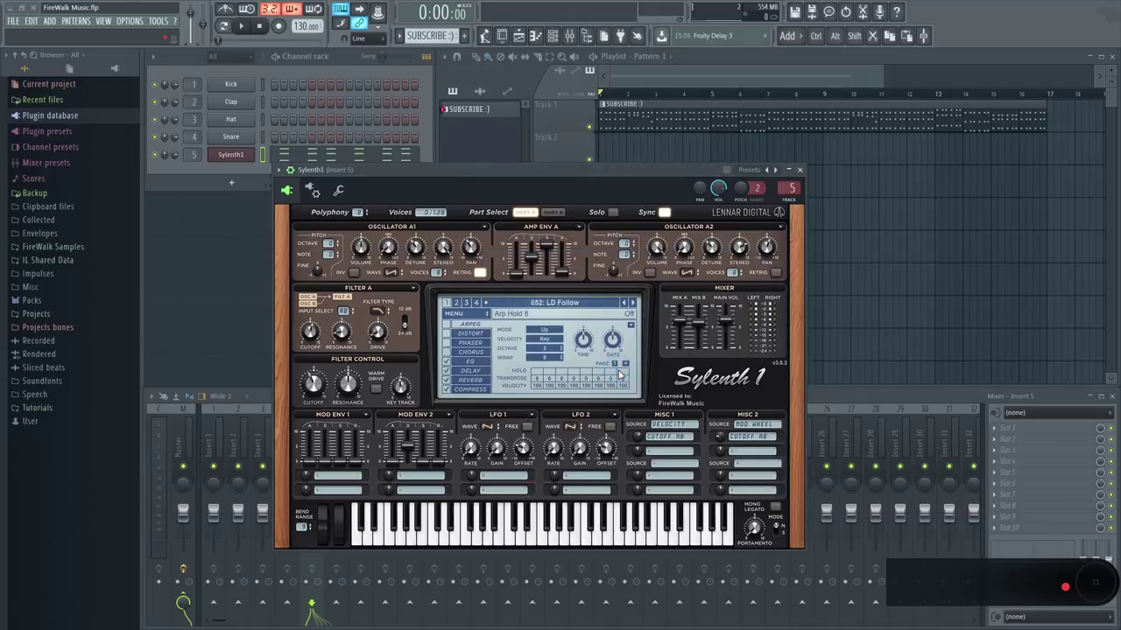
left_click(13, 21)
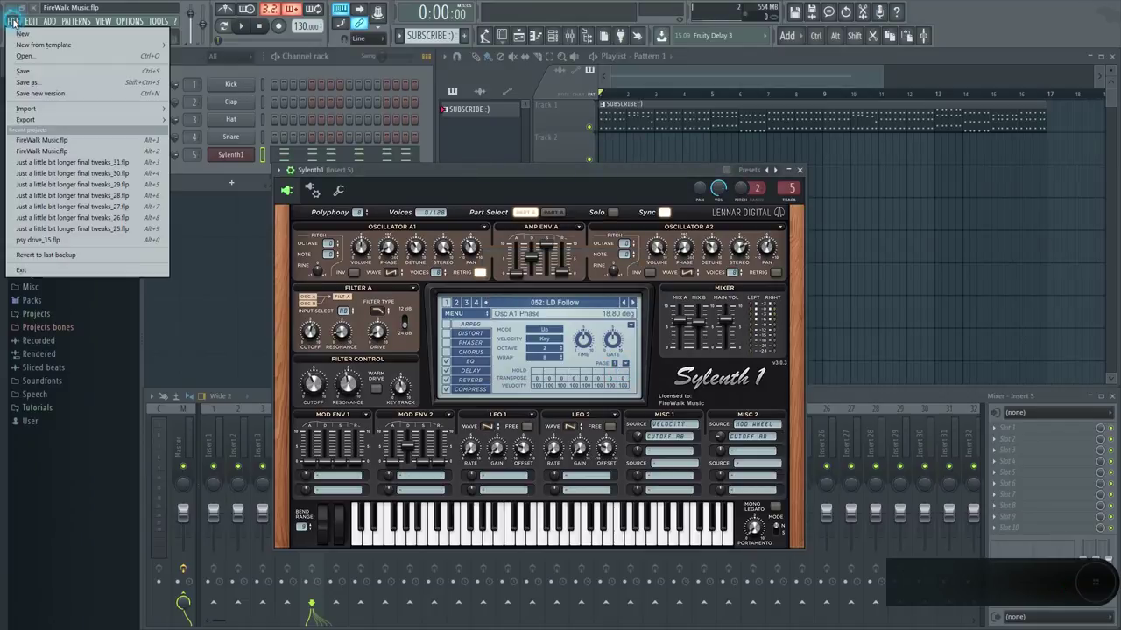
left_click(104, 271)
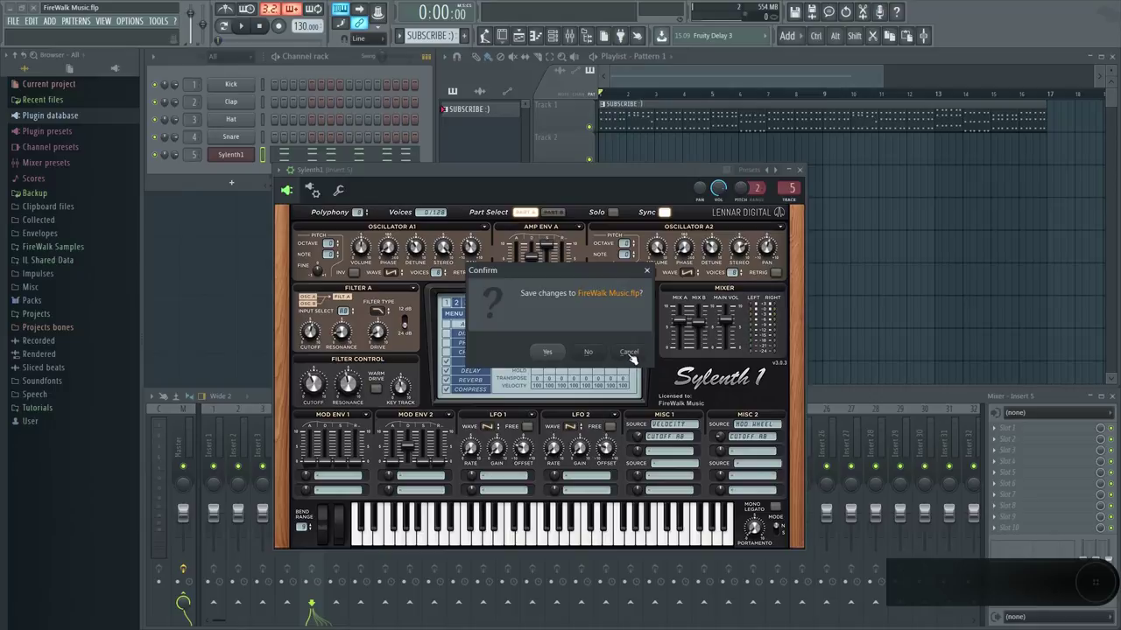
left_click(589, 352)
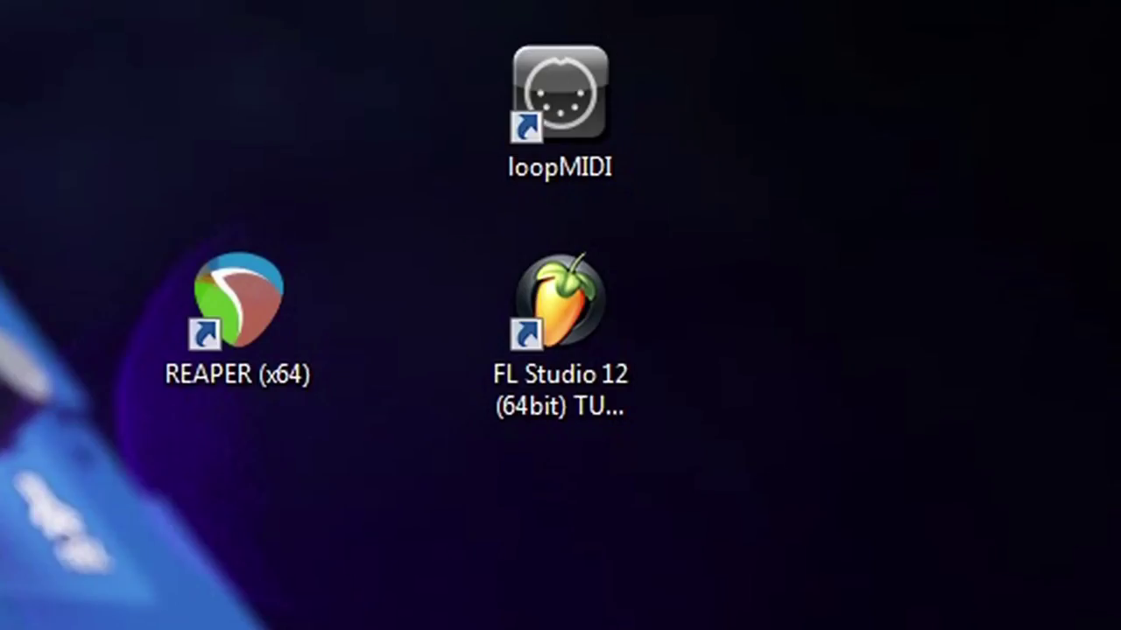
Relaunch FL Studio and add Sylenth1 as a new Channel rack channel
double_click(546, 338)
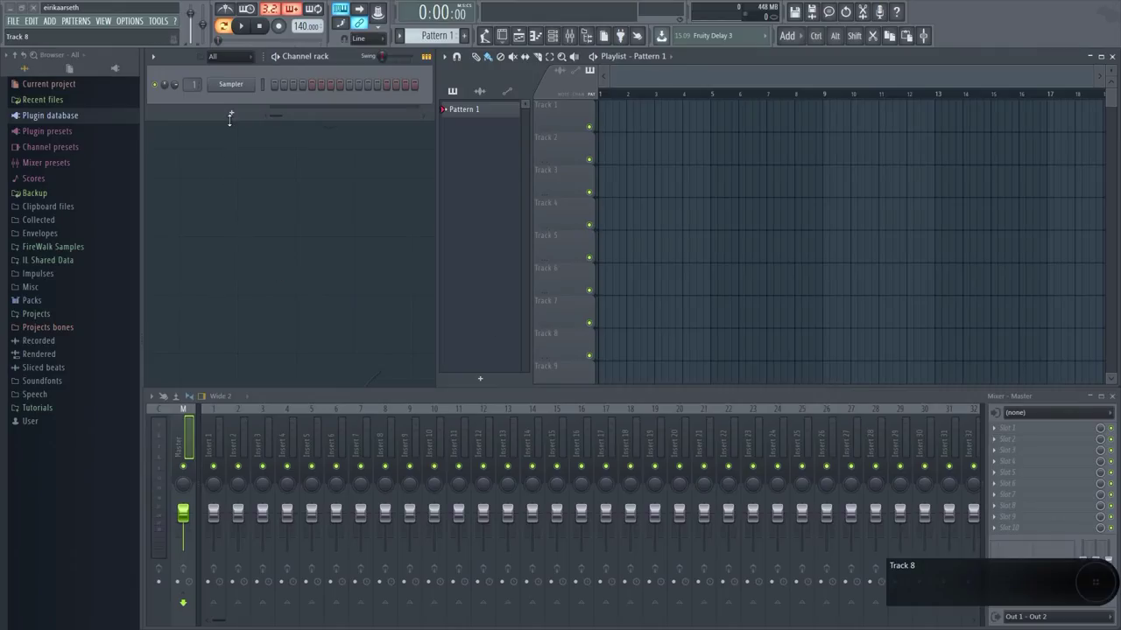
left_click(230, 117)
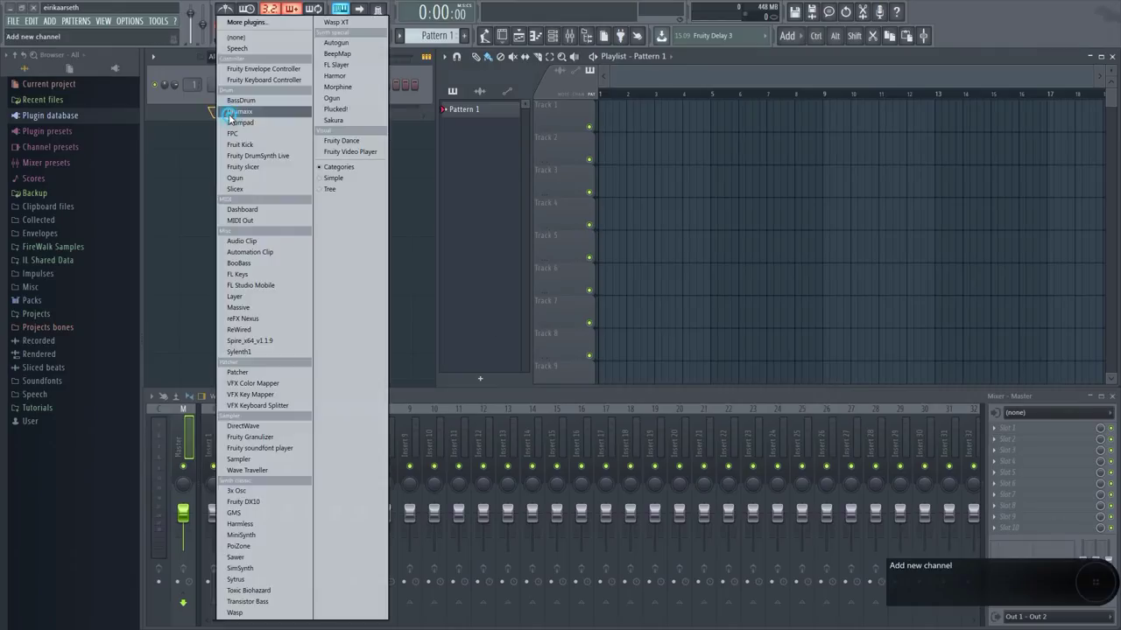
left_click(285, 351)
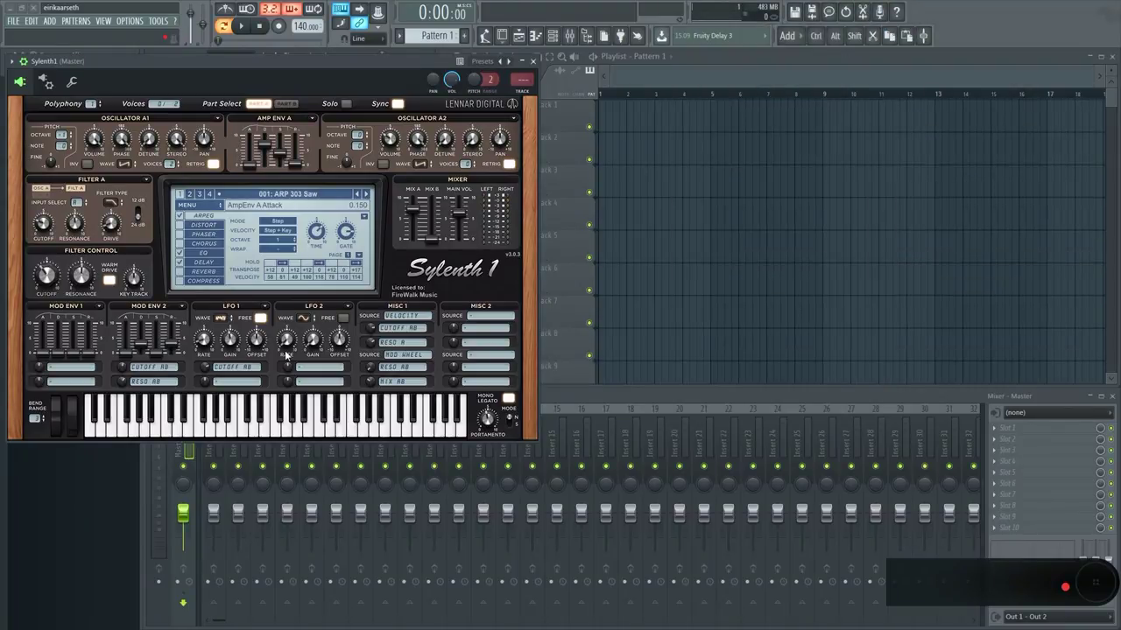
Browse into System > Config > Mapping > Generic > Local in the FL Studio tutorial folder
key("ctrl+o")
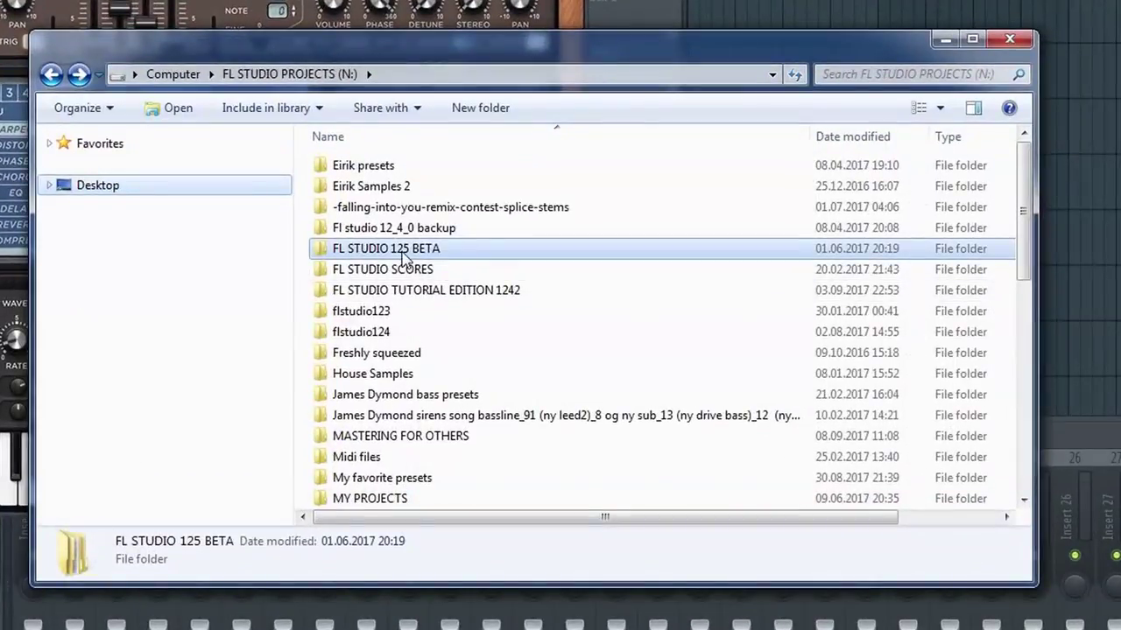
left_click(437, 311)
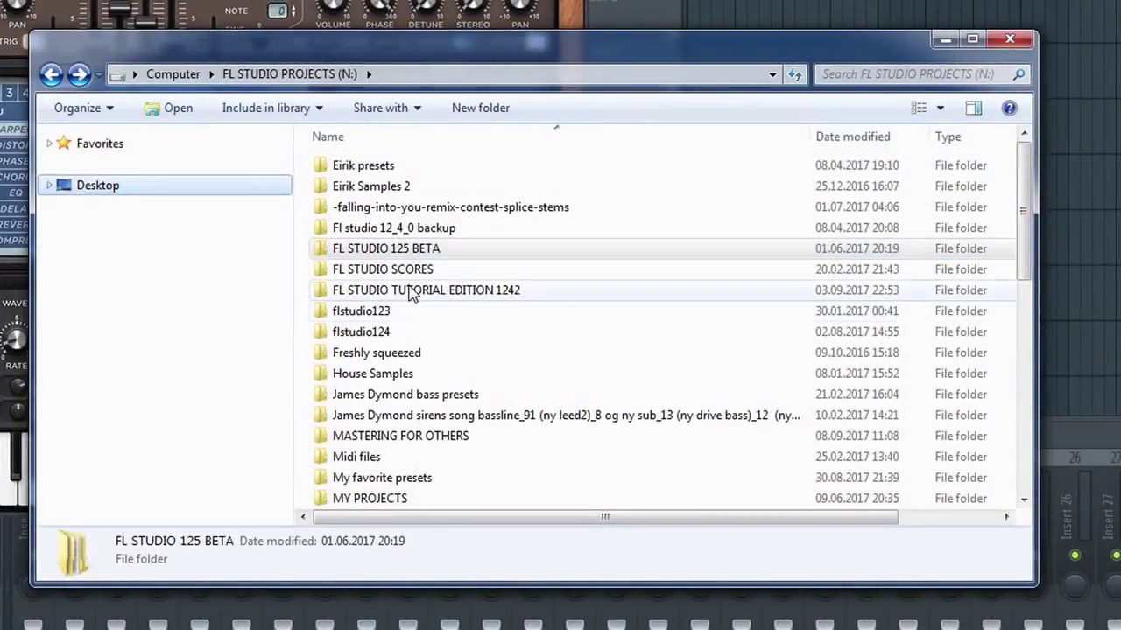
double_click(433, 294)
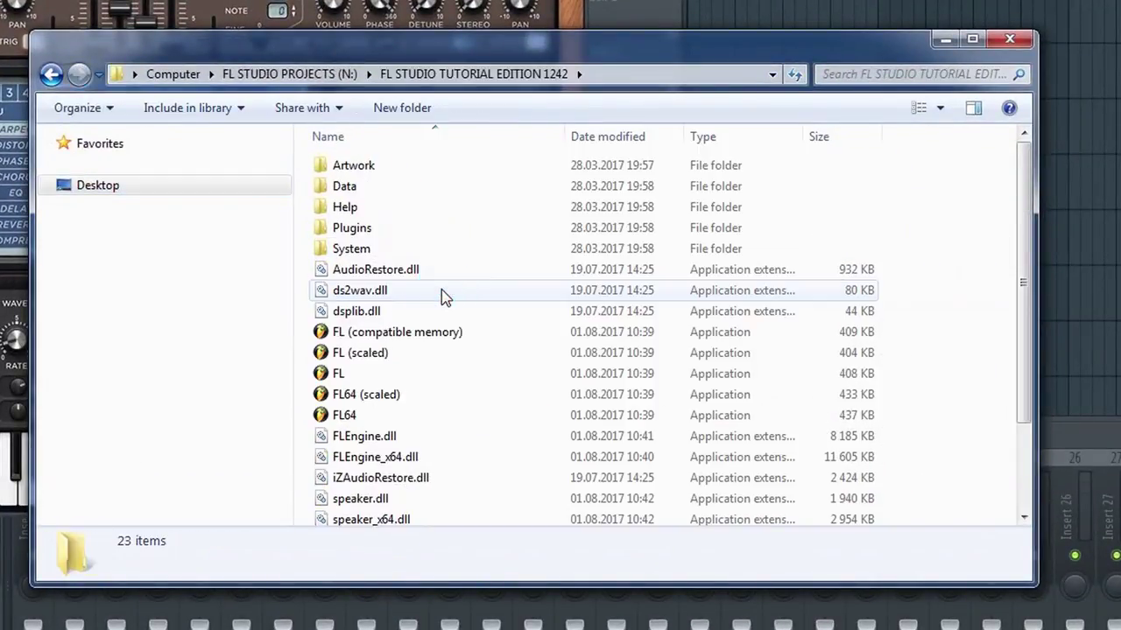
mouse_move(351, 252)
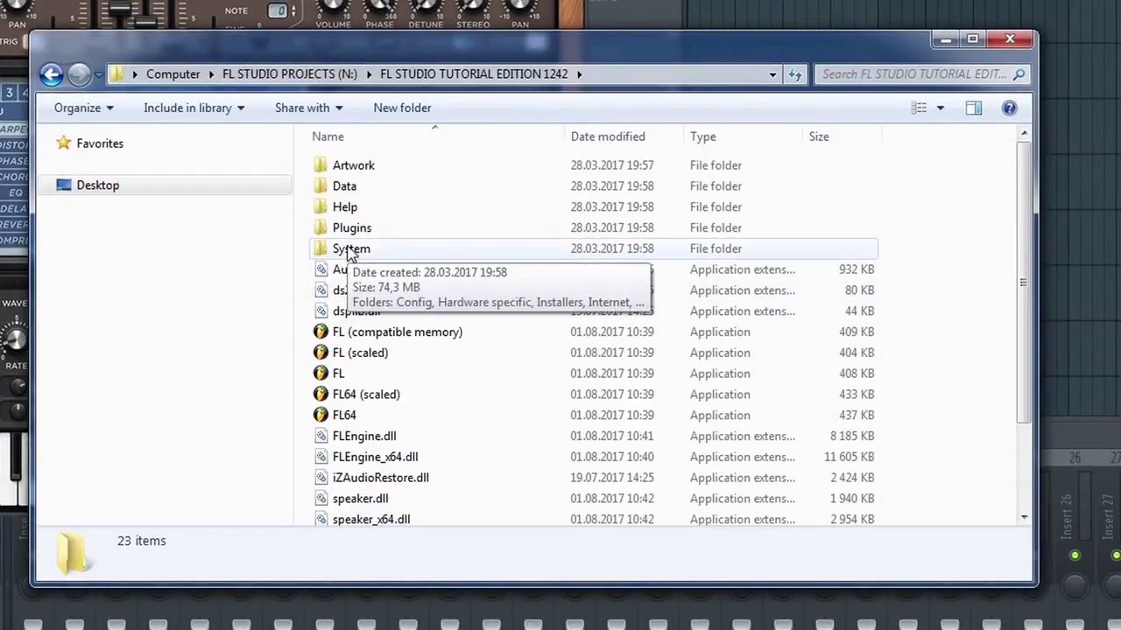
double_click(351, 252)
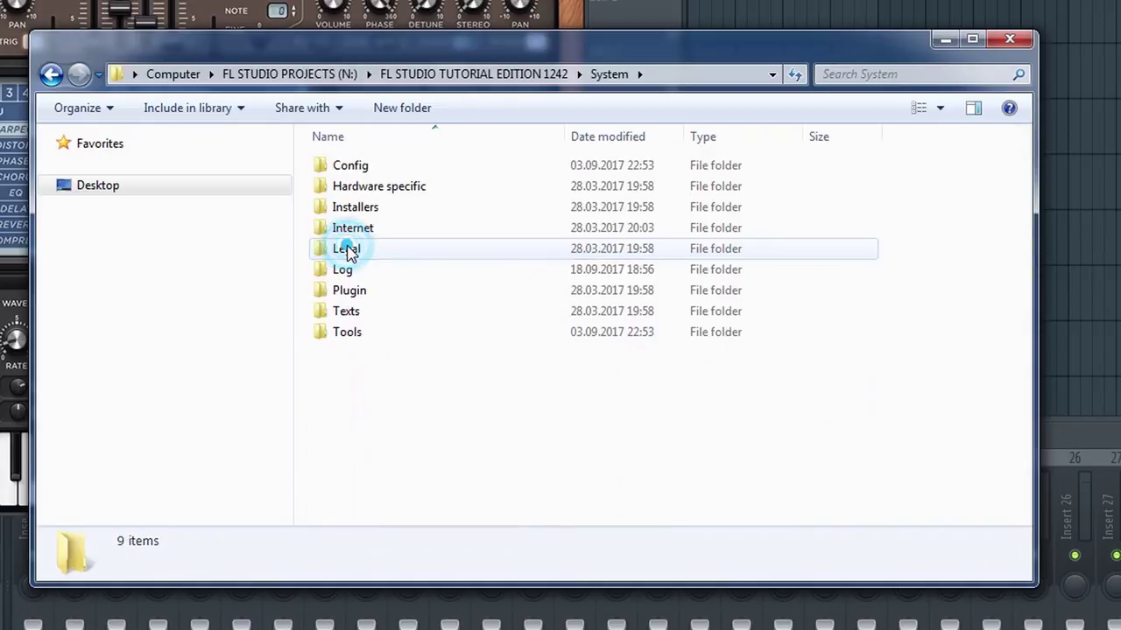
left_click(338, 170)
double_click(338, 171)
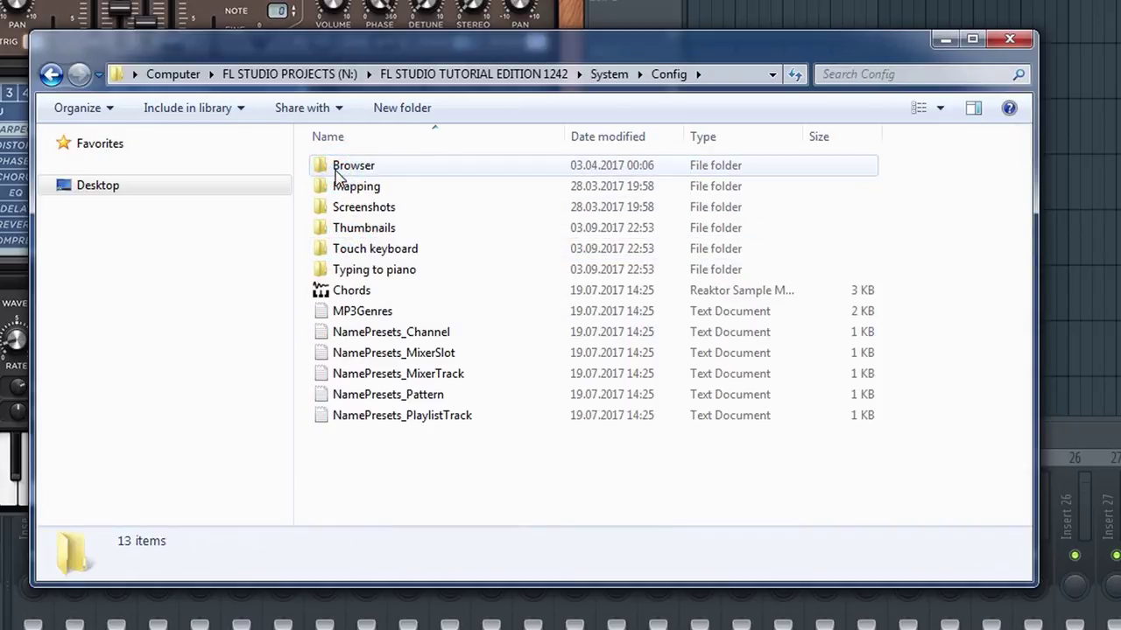
double_click(337, 188)
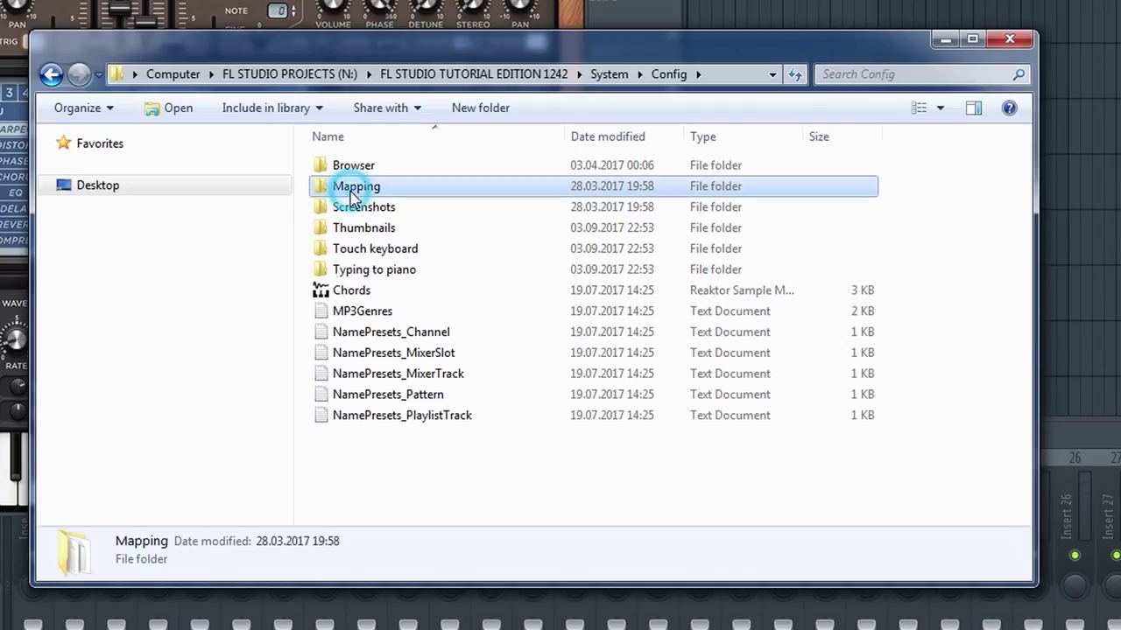
left_click(334, 165)
double_click(336, 168)
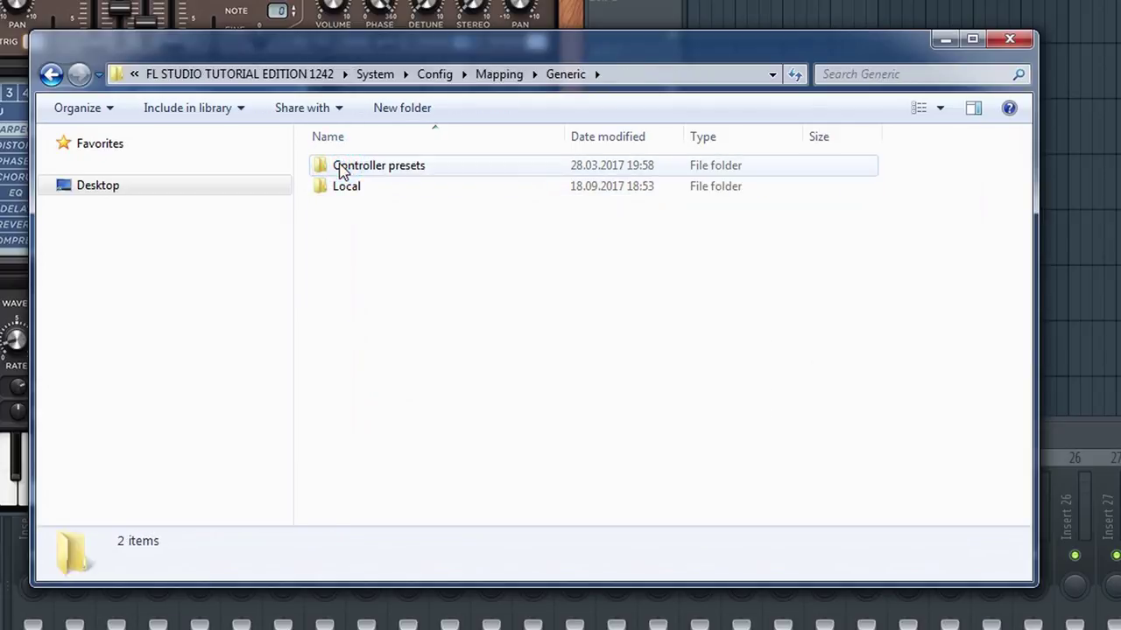
left_click(350, 189)
double_click(348, 191)
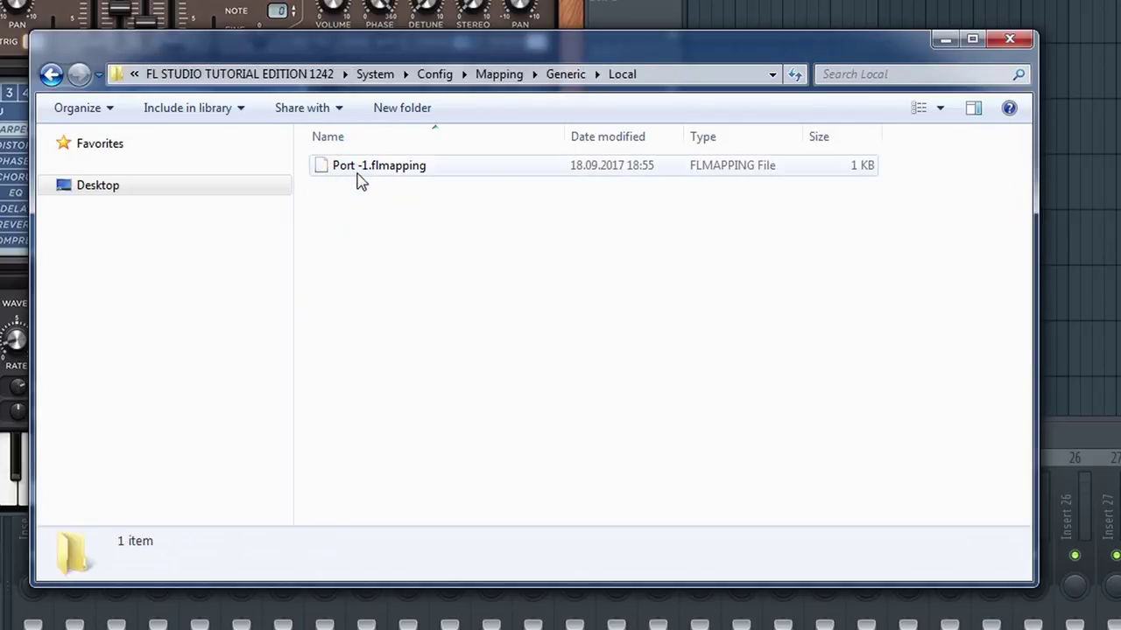
Delete Port -1.flmapping and confirm moving it to the Recycle Bin
left_click(359, 178)
right_click(356, 173)
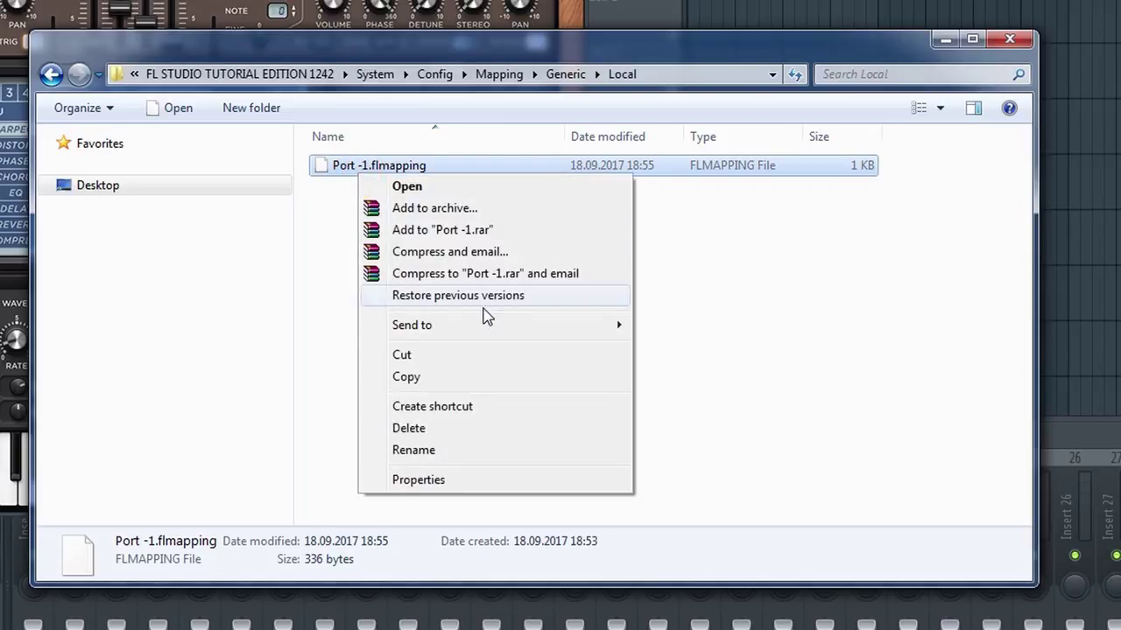
left_click(428, 433)
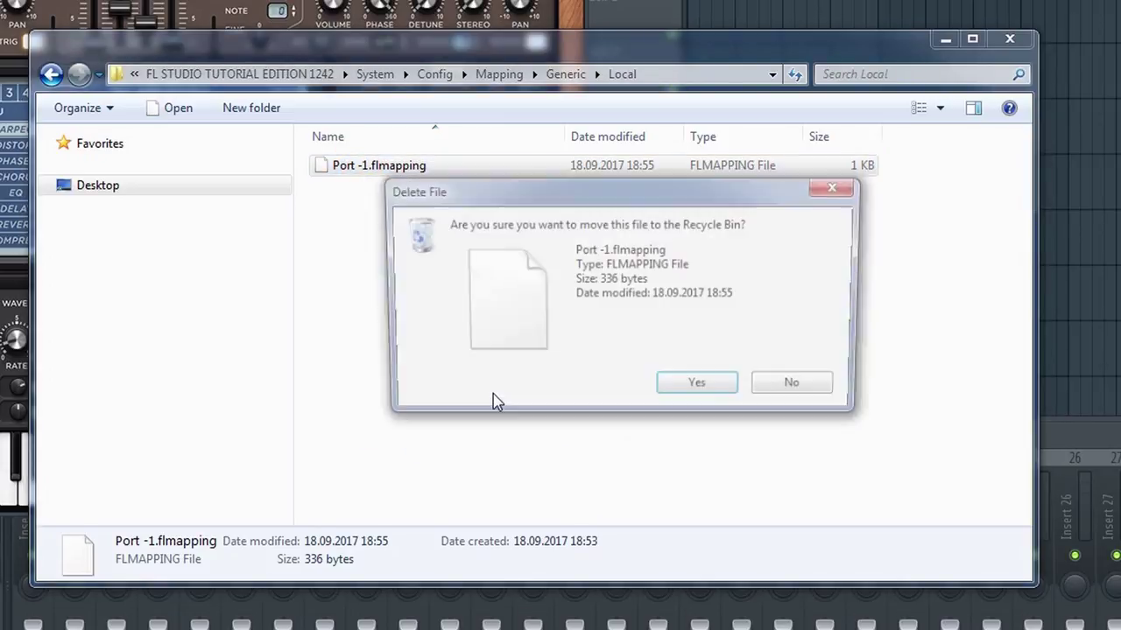
left_click(706, 385)
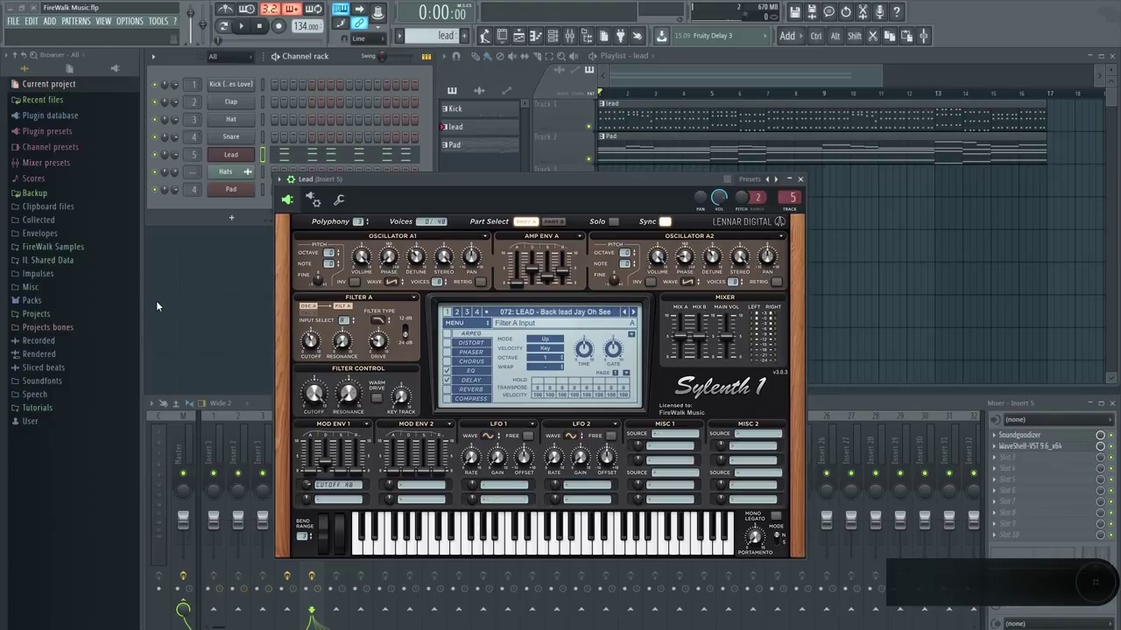
Enable Multilink, wiggle Sylenth1's Filter Control Cutoff, and tie it to the turned hardware knob
left_click(379, 13)
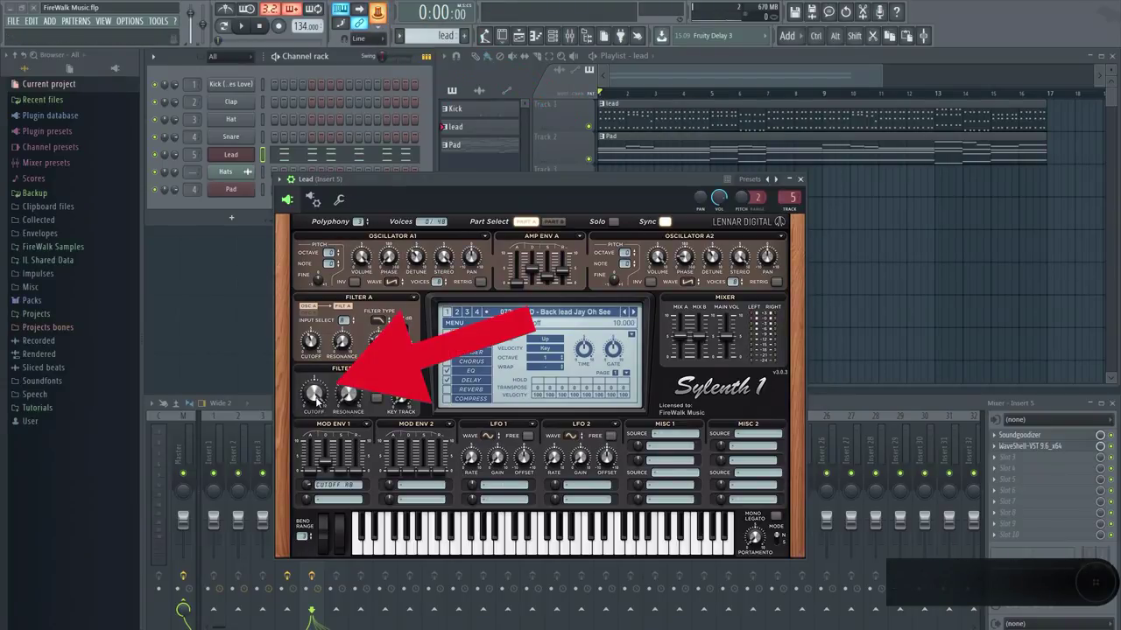
left_click_drag(314, 396, 316, 385)
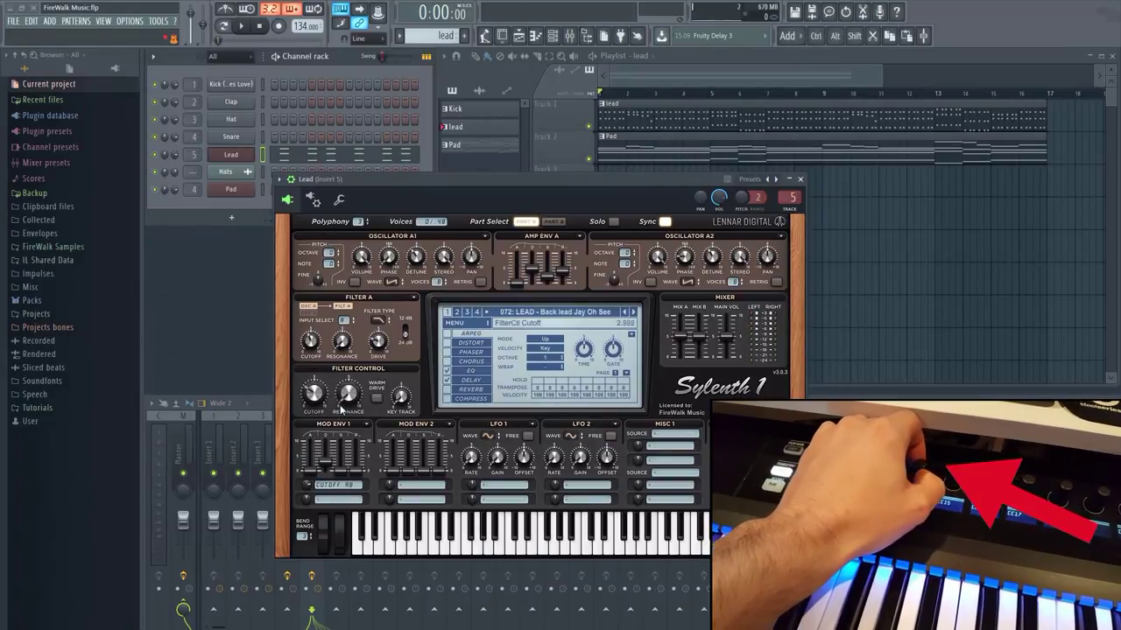
left_click(348, 395)
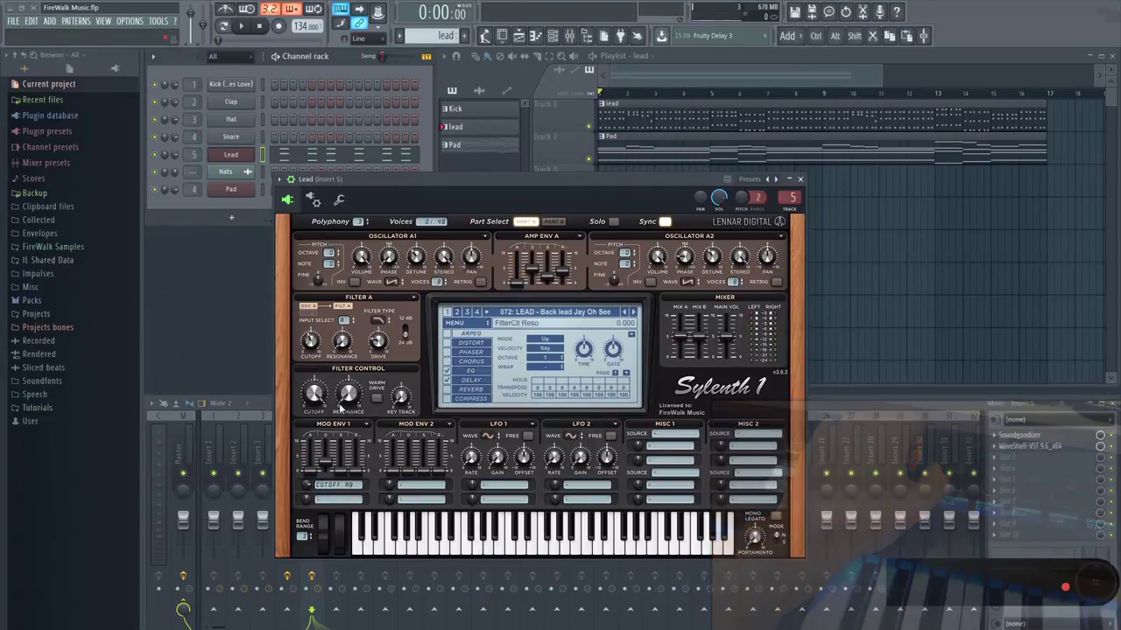
Arm recording for notes and automation, then play the song while turning the knob
right_click(279, 27)
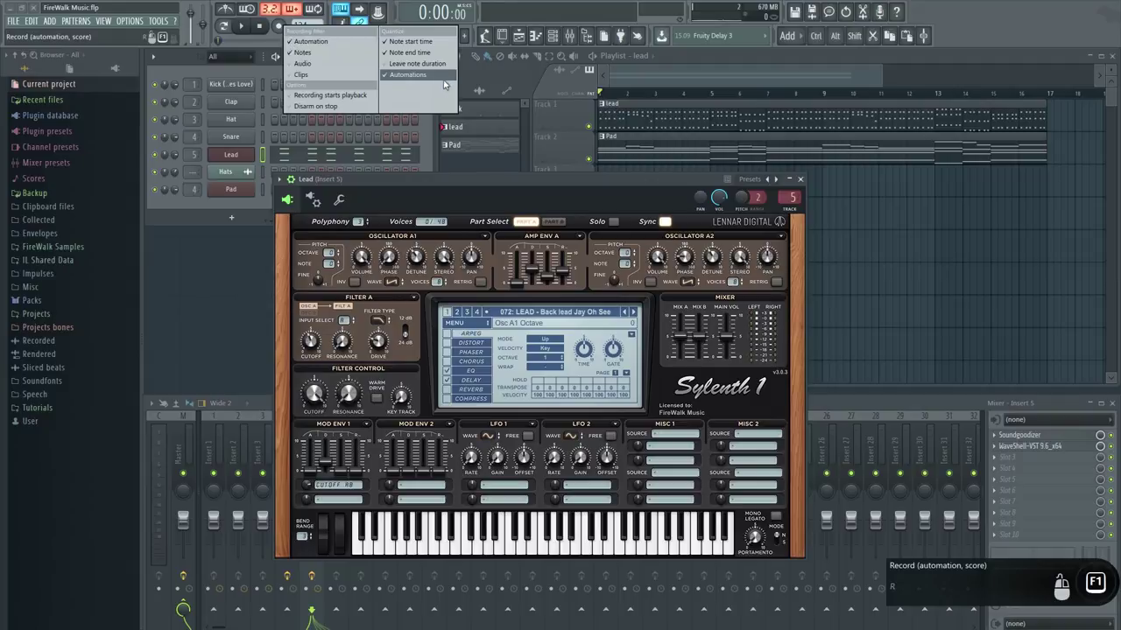
left_click(278, 28)
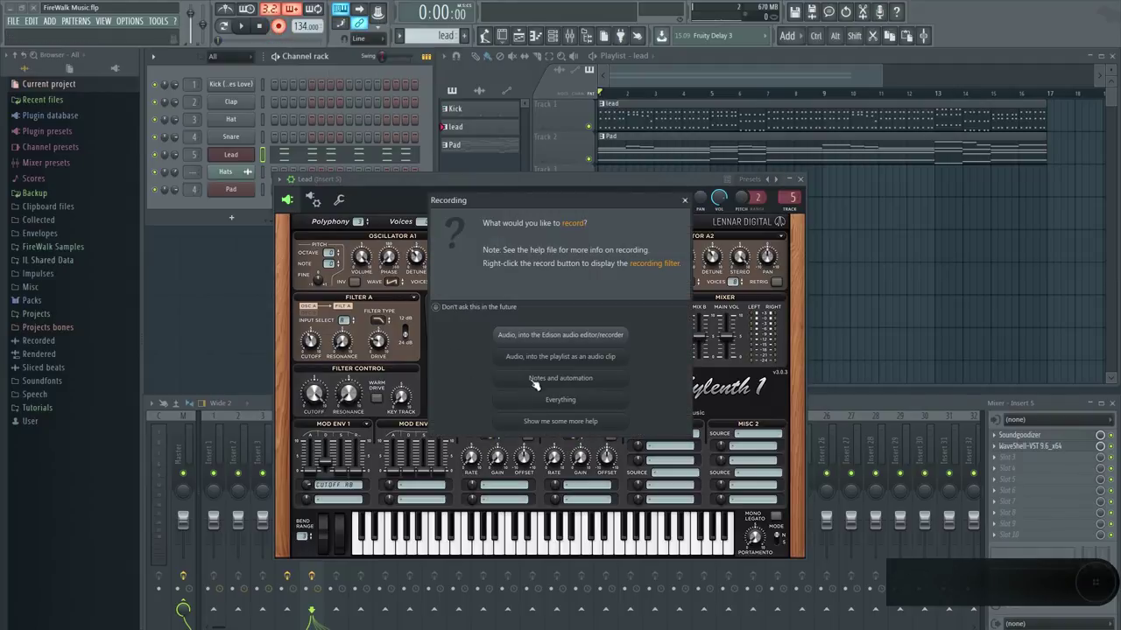
left_click(571, 380)
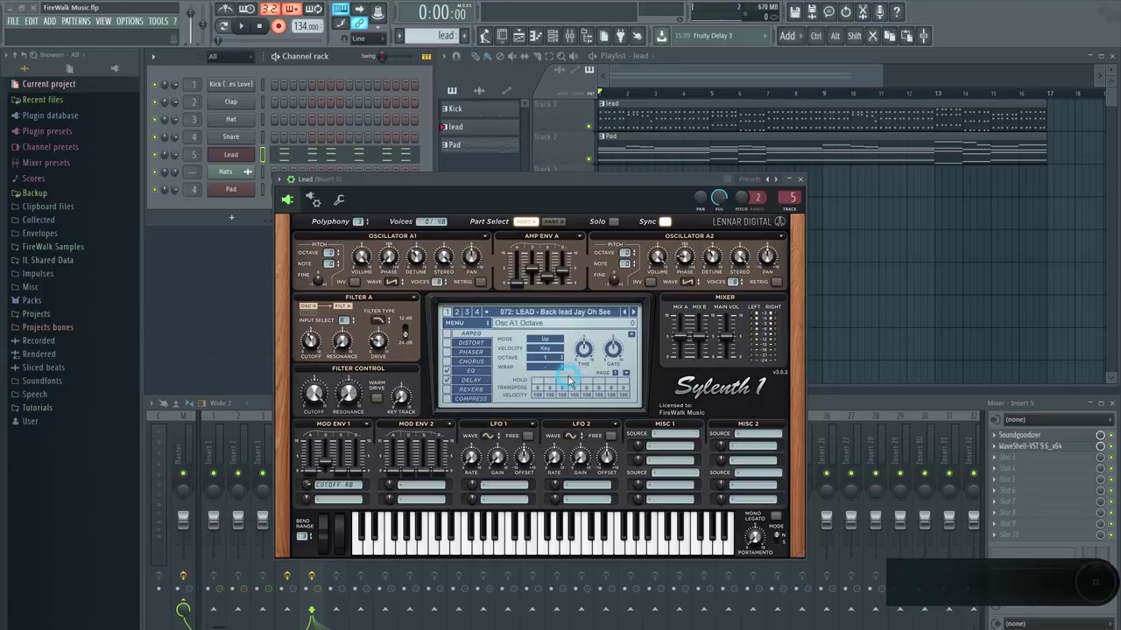
left_click(242, 28)
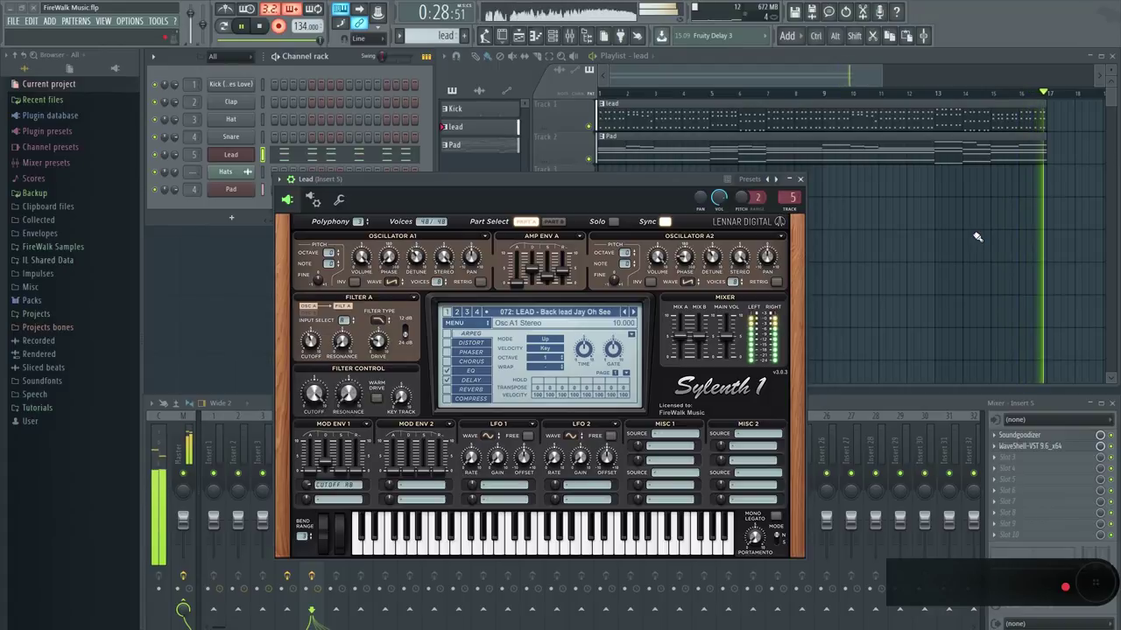
Stop recording and open the recorded FilterCtl Cutoff events via Edit events
left_click(260, 26)
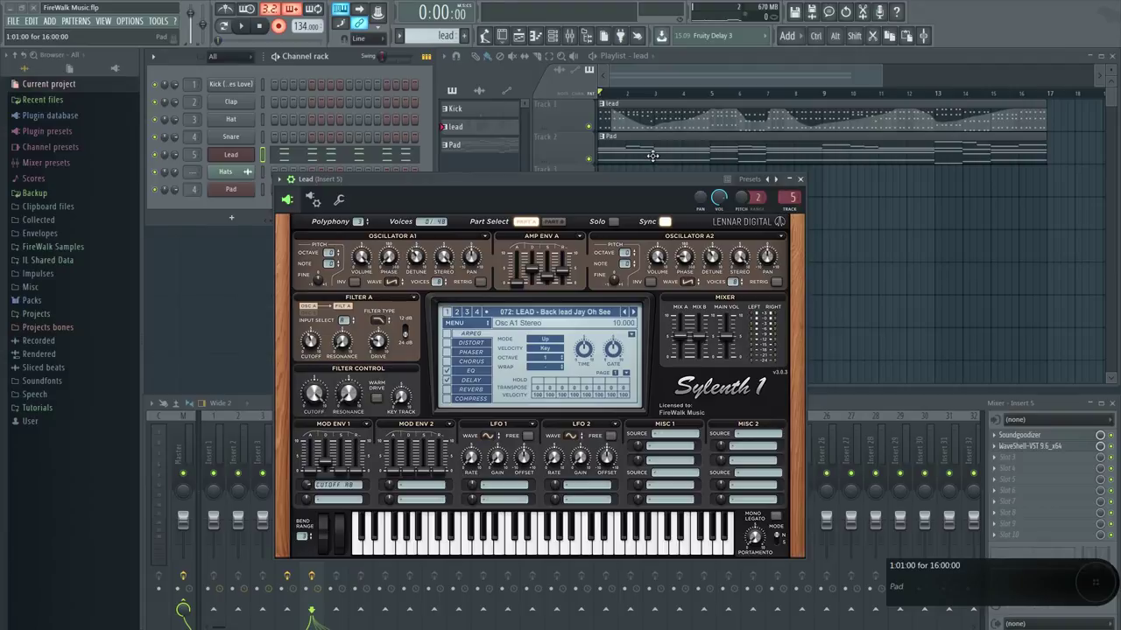
left_click(375, 11)
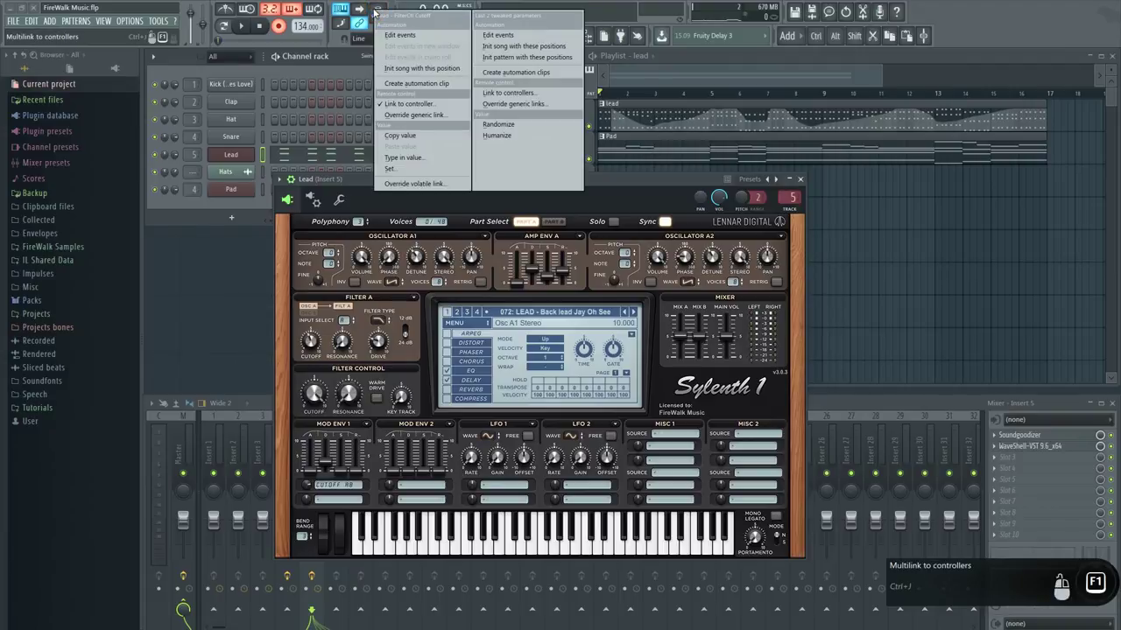
left_click(400, 35)
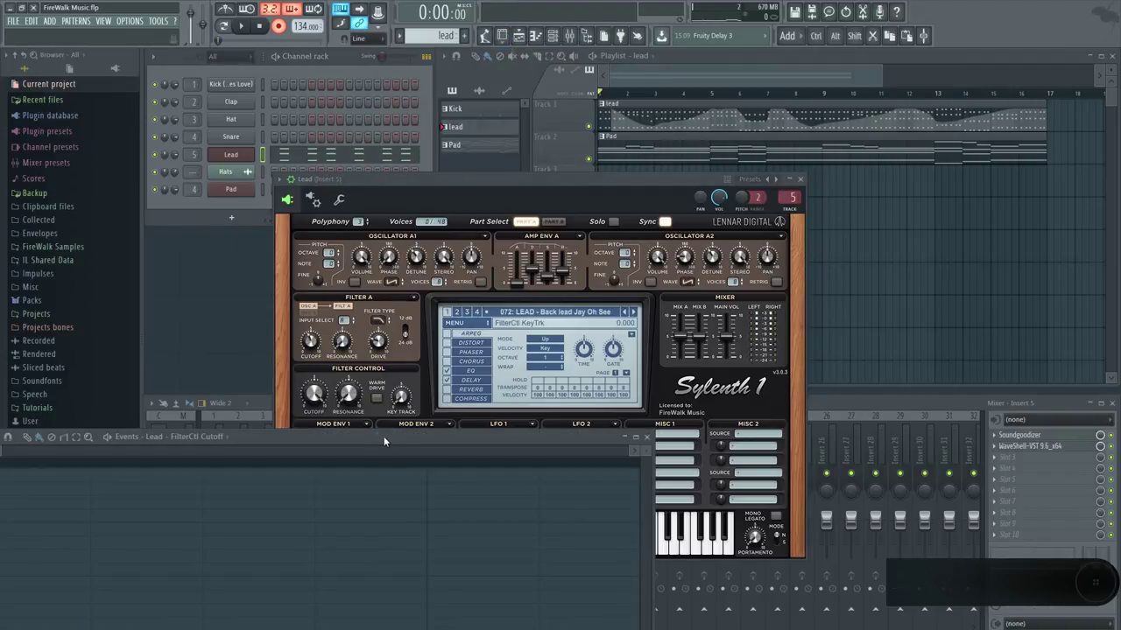
Move the event editor higher and zoom out to see the full cutoff curve
left_click_drag(384, 436, 671, 153)
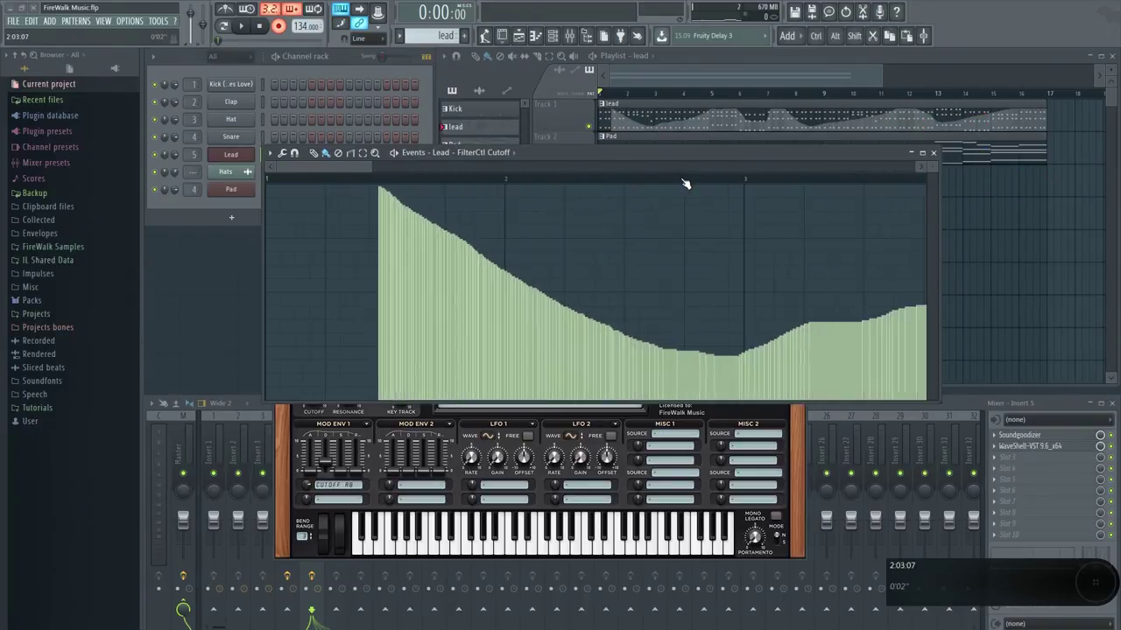
scroll(685, 184, "down", 6)
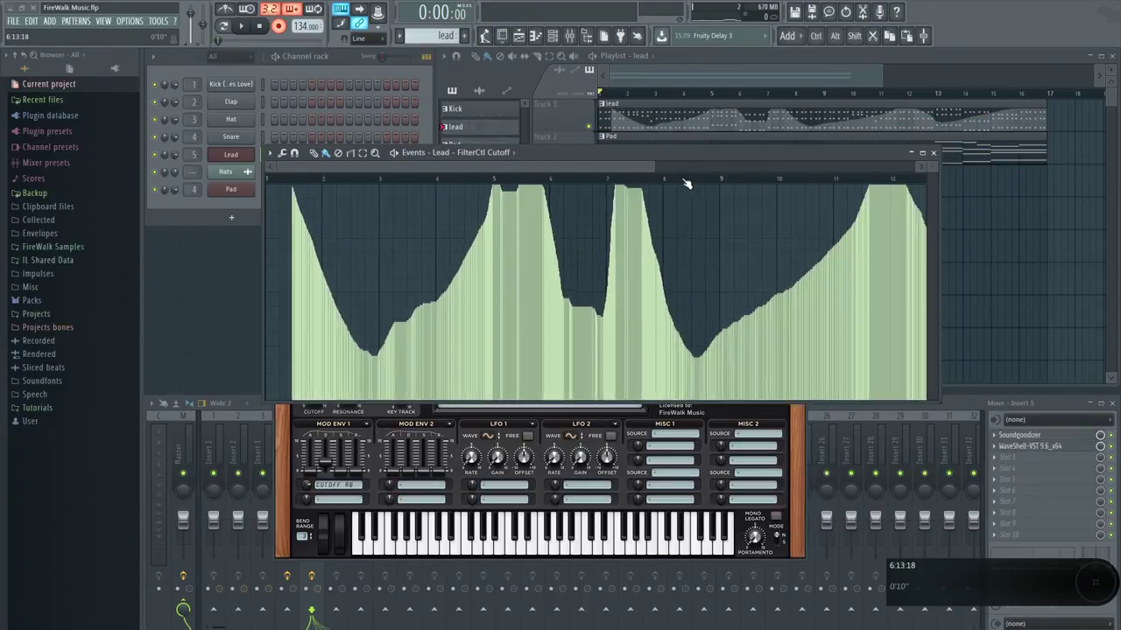
scroll(688, 184, "down", 4)
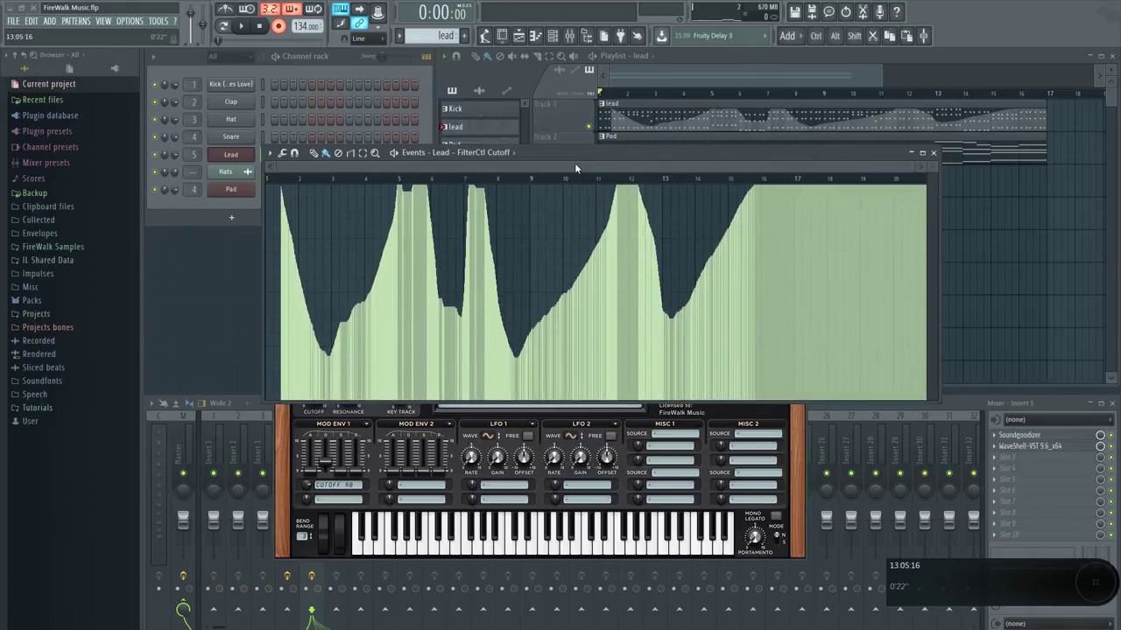
left_click(270, 154)
Turn the recorded cutoff events into an automation clip with a higher Decimate threshold
mouse_move(282, 178)
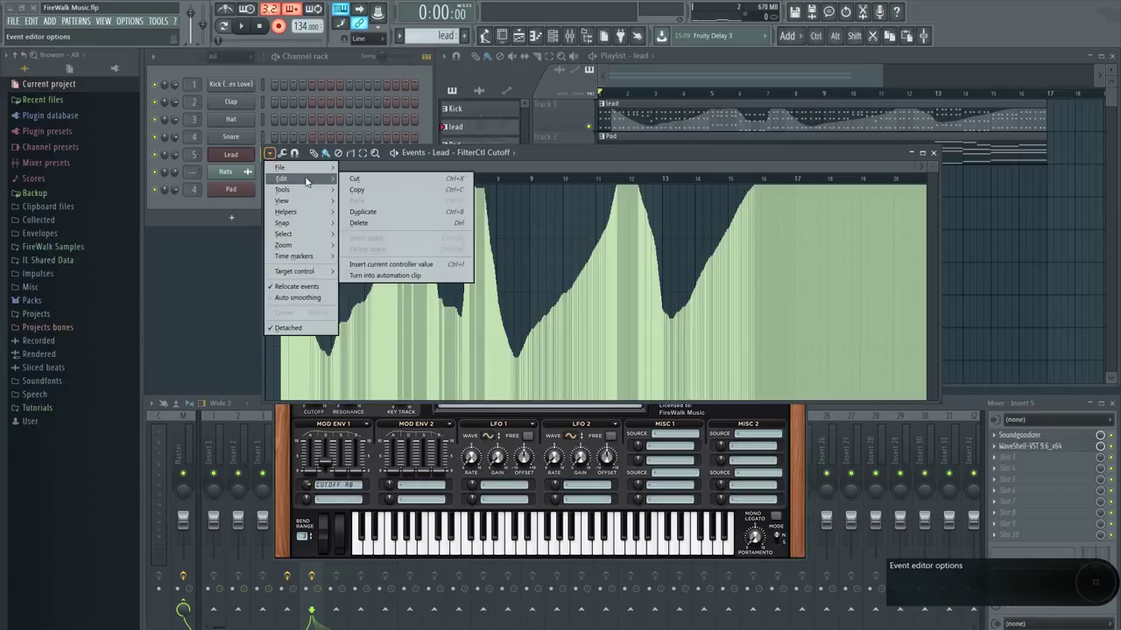
left_click(430, 277)
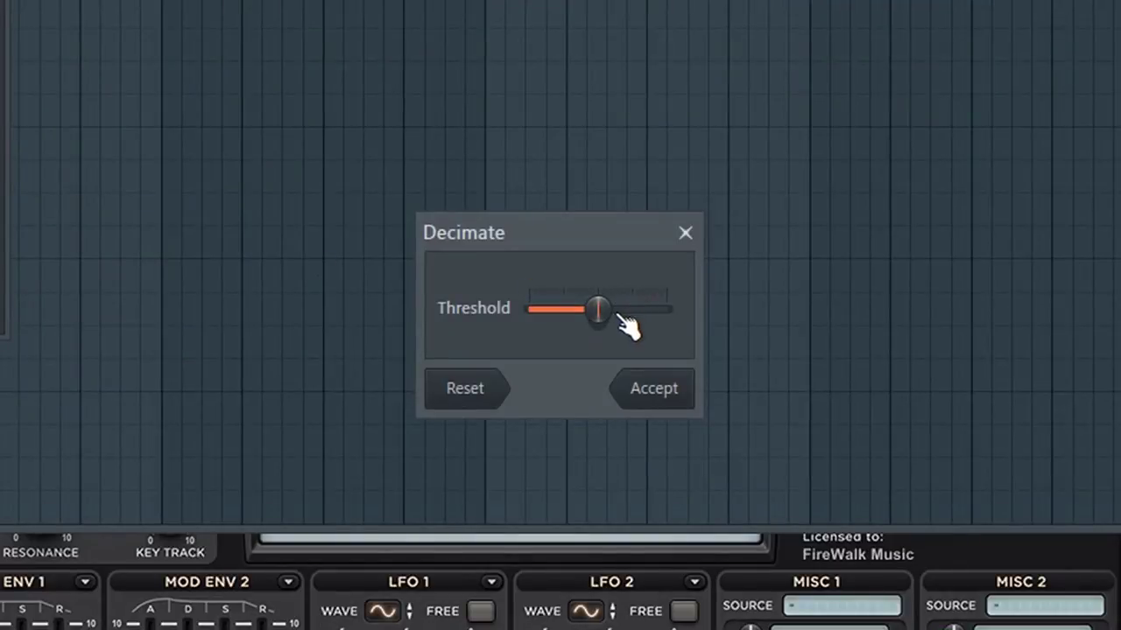
left_click_drag(598, 308, 648, 308)
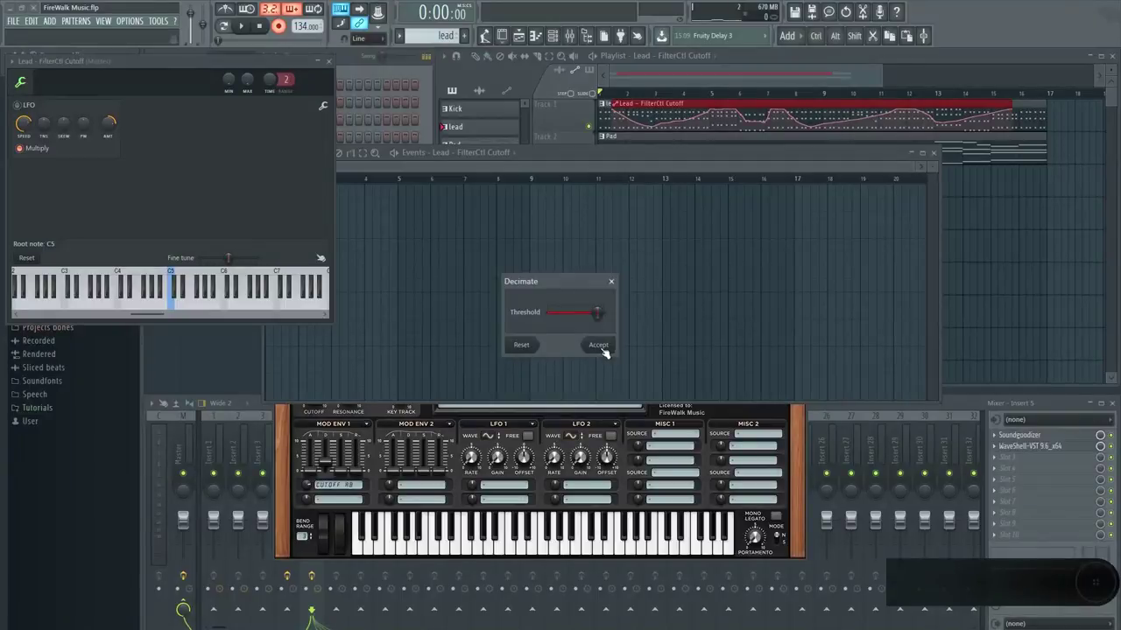
left_click(654, 388)
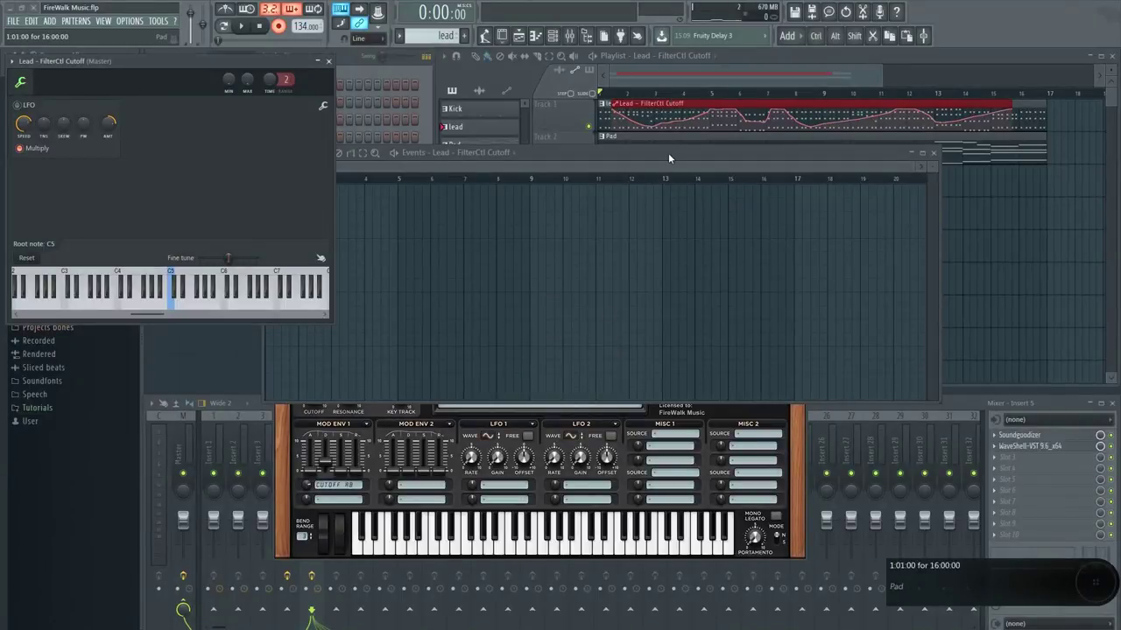
Move the Lead - FilterCtl Cutoff automation clip onto playlist Track 3
left_click(932, 152)
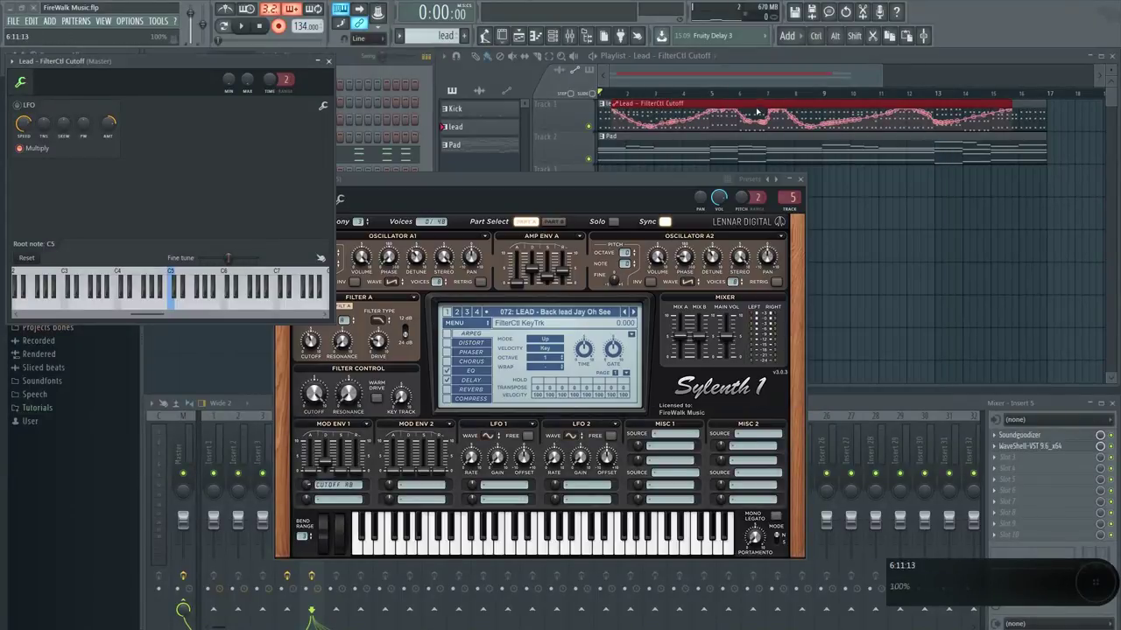
left_click_drag(745, 101, 736, 181)
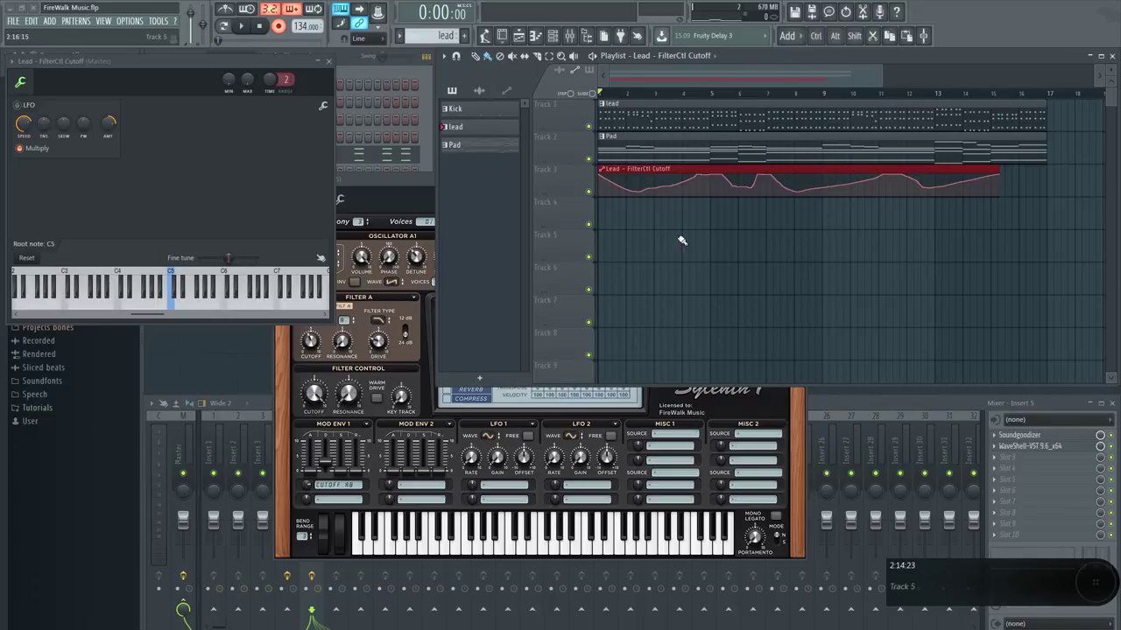
left_click(328, 61)
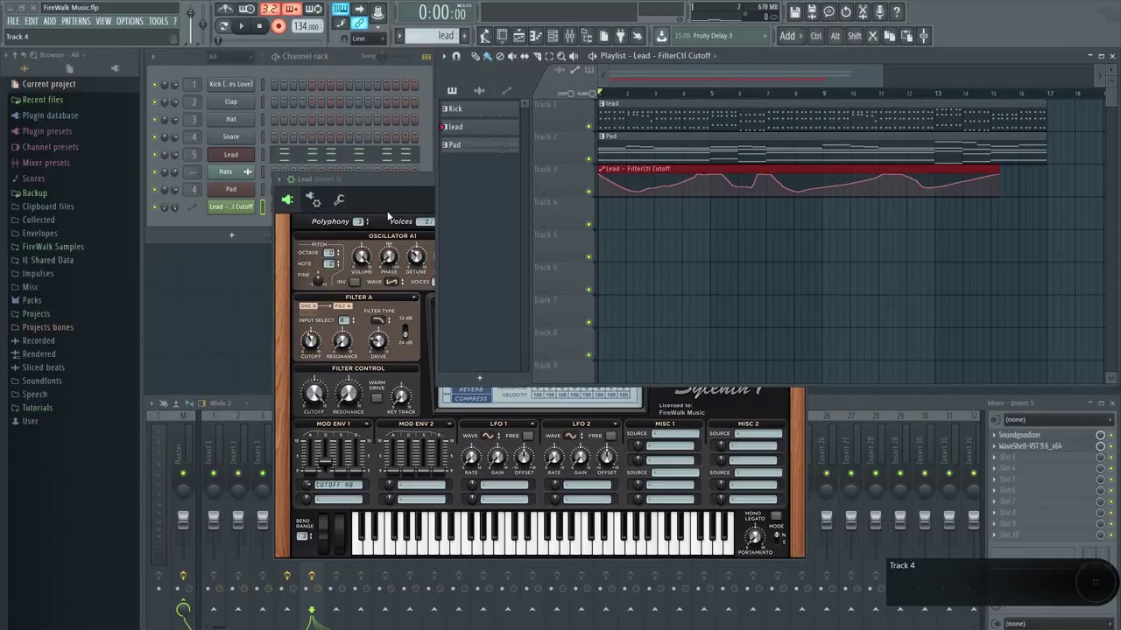
left_click(639, 93)
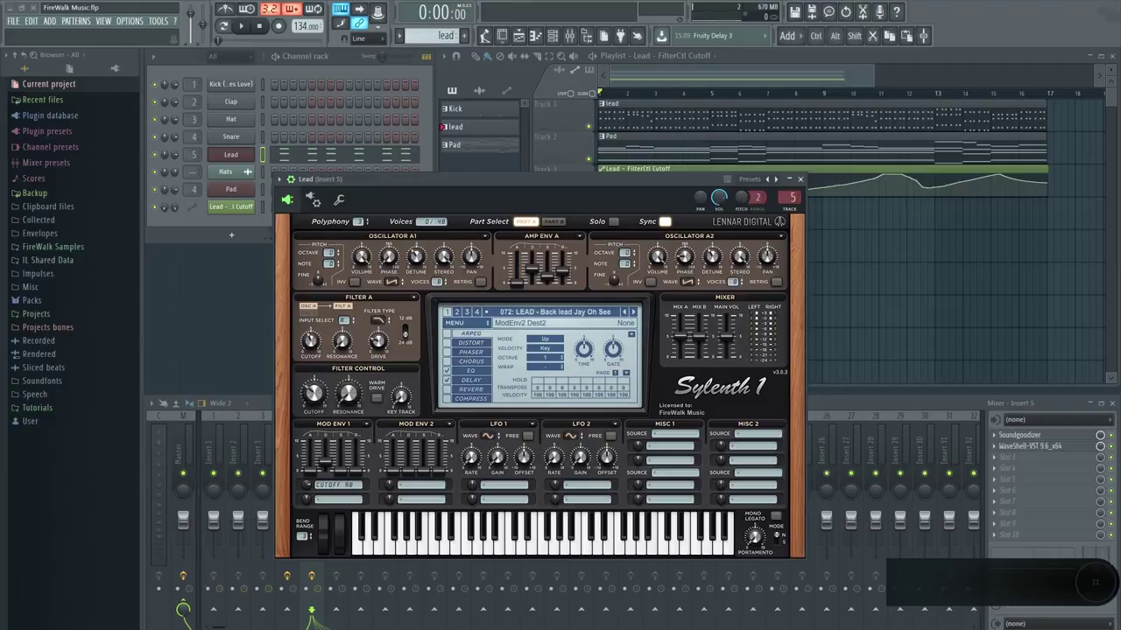
Raise the mixer window above the Sylenth1 synth window
left_click(880, 399)
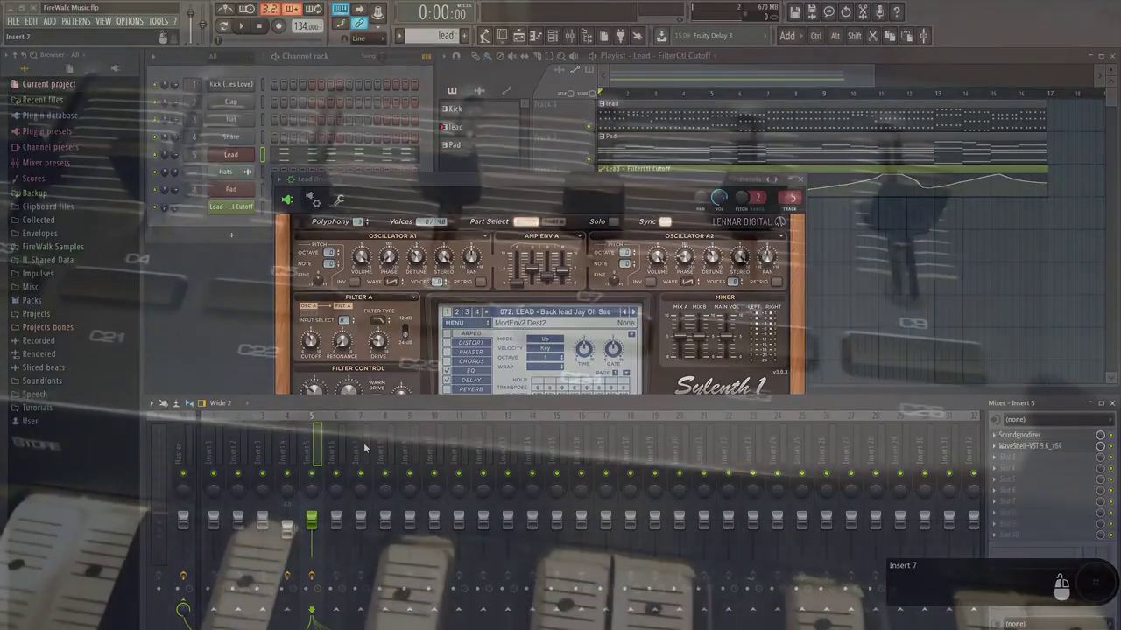